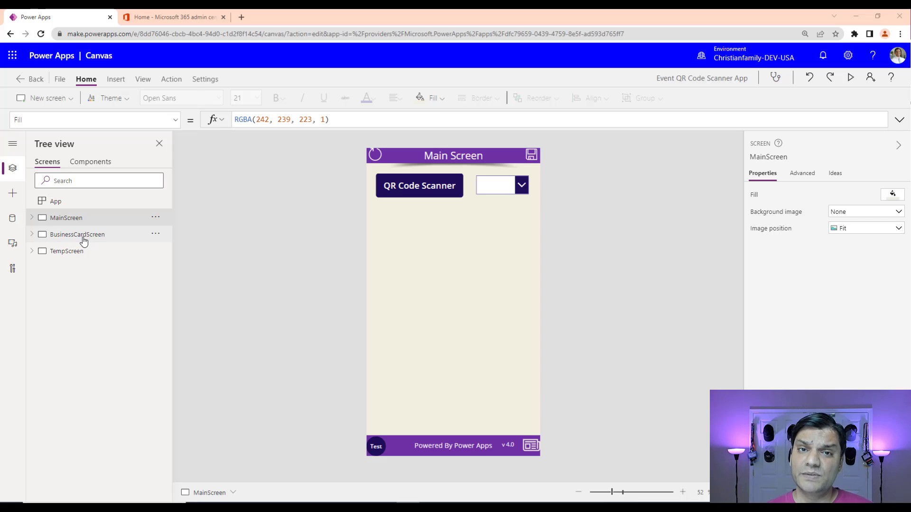
- View the layouts of BusinessCardScreen, TempScreen and MainScreen in turn, each fitted to the canvas
{"action": "left_click", "coordinate": [81, 235]}
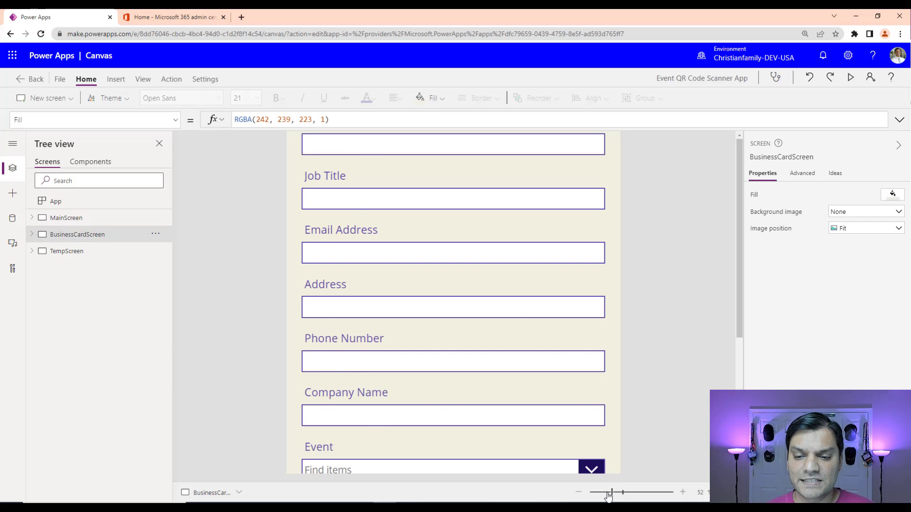
{"action": "left_click_drag", "start_coordinate": [611, 493], "coordinate": [607, 492]}
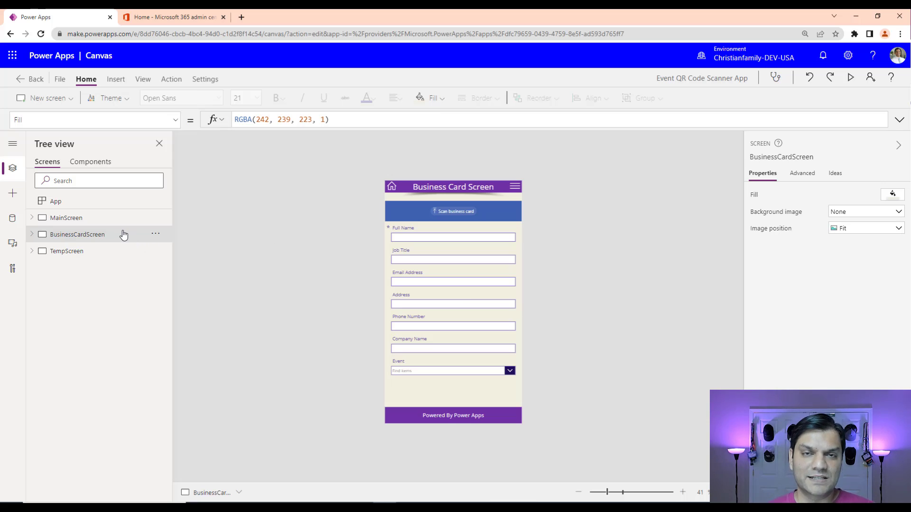
{"action": "left_click", "coordinate": [98, 255]}
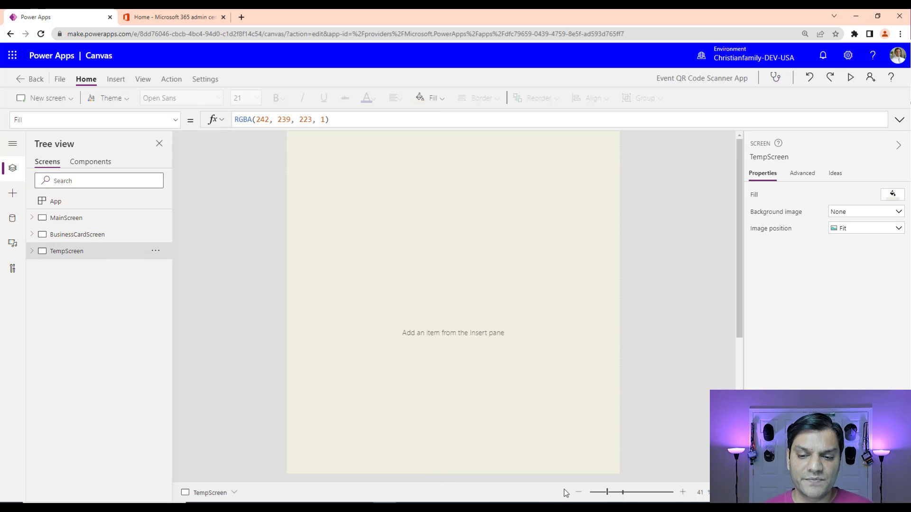
{"action": "left_click", "coordinate": [603, 493]}
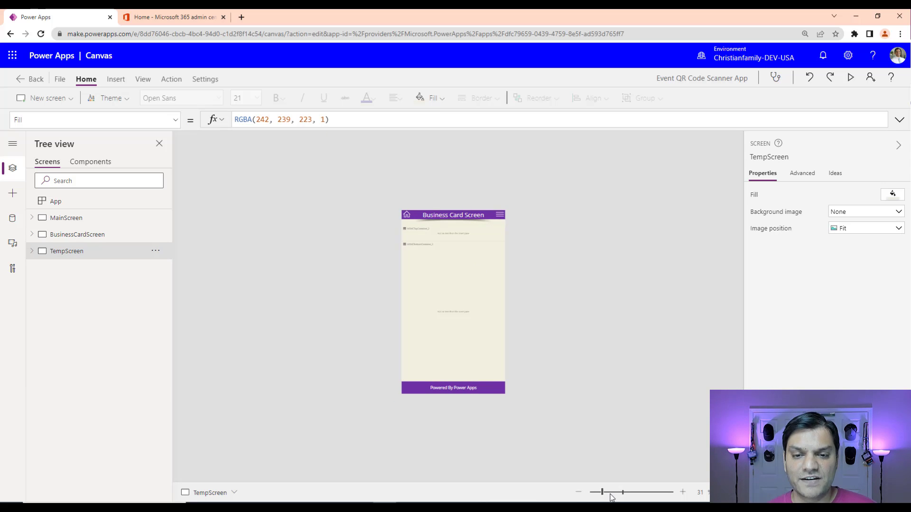
{"action": "left_click", "coordinate": [100, 217]}
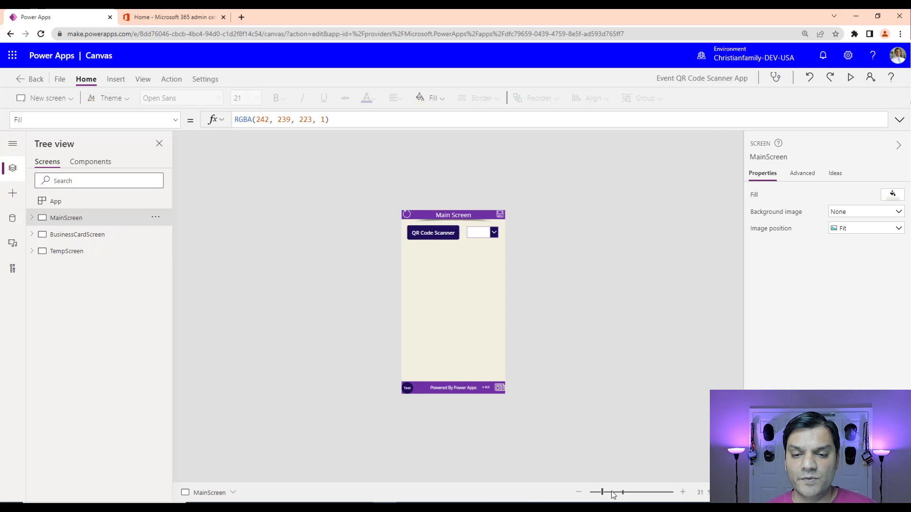
{"action": "left_click", "coordinate": [613, 493]}
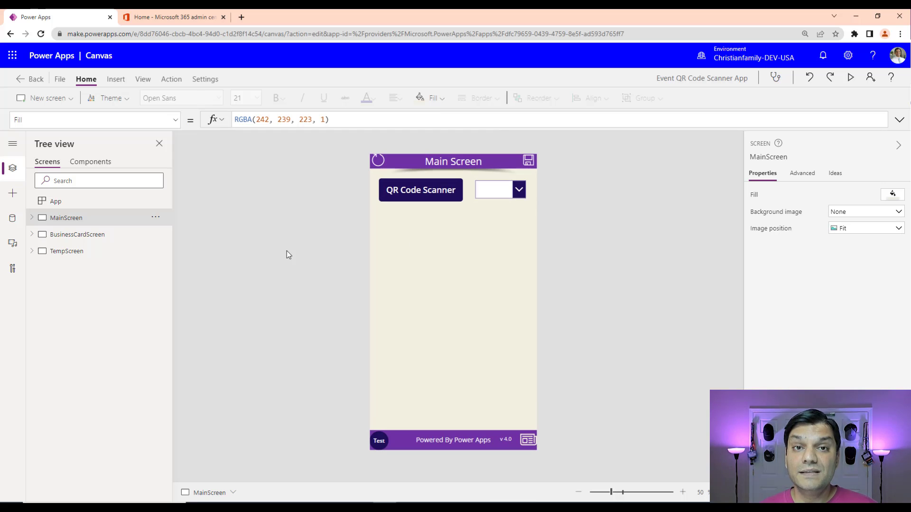
- Show the App object's OnStart formula in full in an enlarged formula editor
{"action": "left_click", "coordinate": [67, 203]}
{"action": "left_click", "coordinate": [177, 123]}
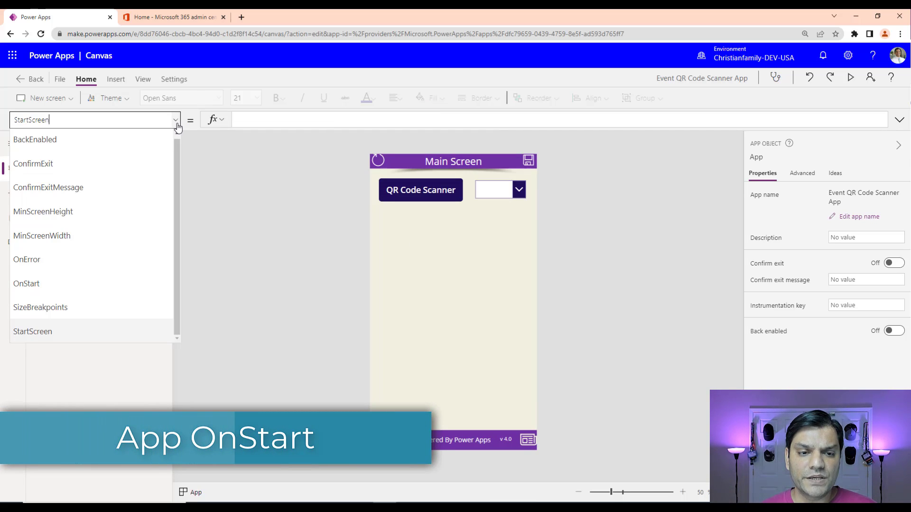
{"action": "left_click", "coordinate": [95, 284]}
{"action": "left_click", "coordinate": [898, 120]}
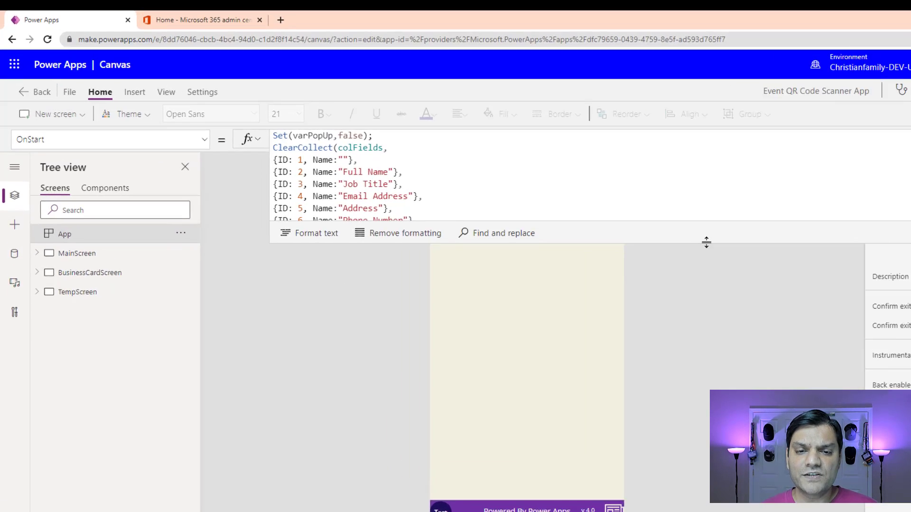
{"action": "left_click_drag", "start_coordinate": [610, 209], "coordinate": [611, 293]}
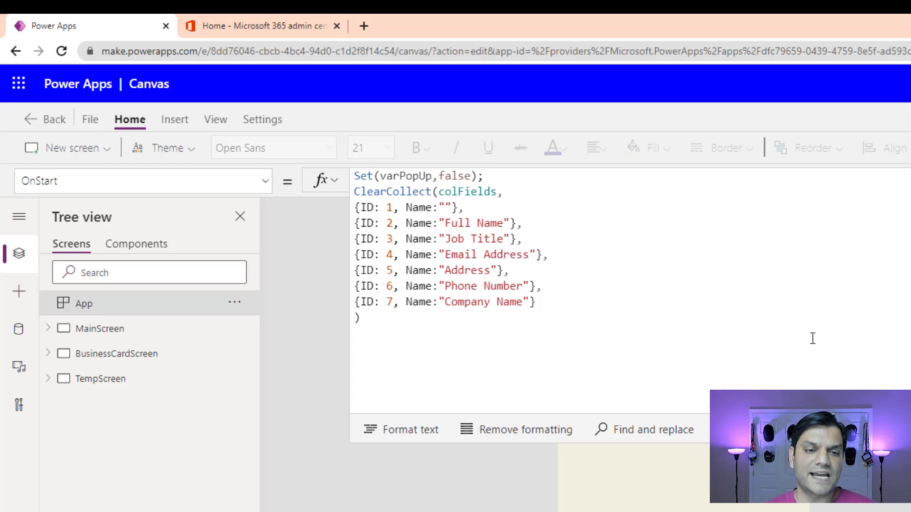
- Expand MainScreen down to MSContainer, and collapse its middle and footer containers so only the main sections are listed
{"action": "left_click", "coordinate": [54, 339]}
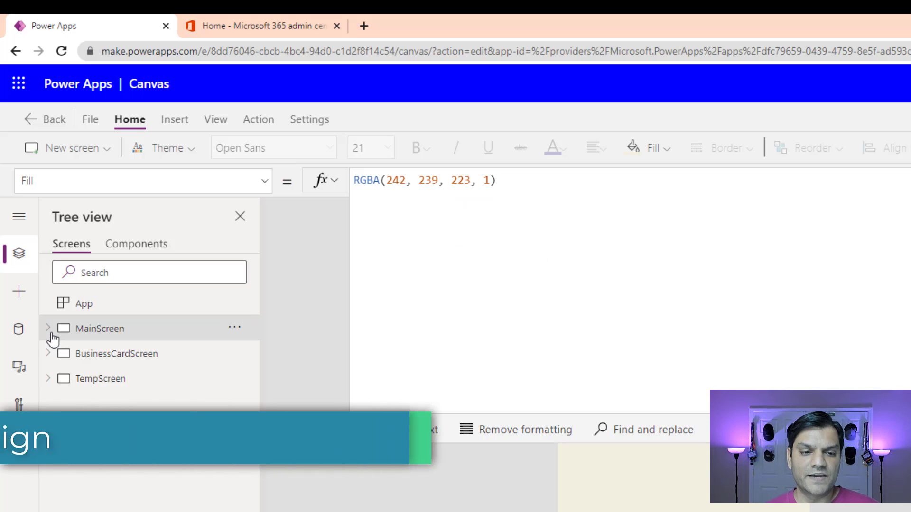
{"action": "left_click", "coordinate": [49, 330]}
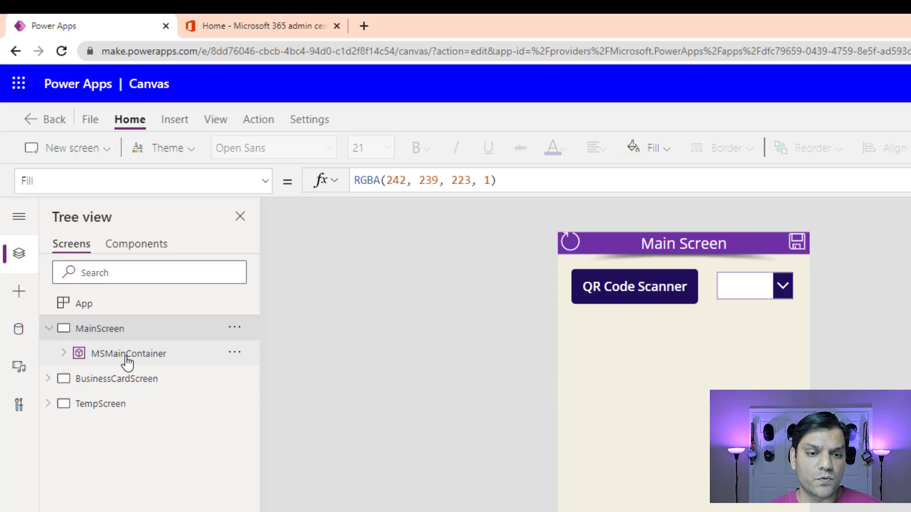
{"action": "left_click", "coordinate": [90, 361]}
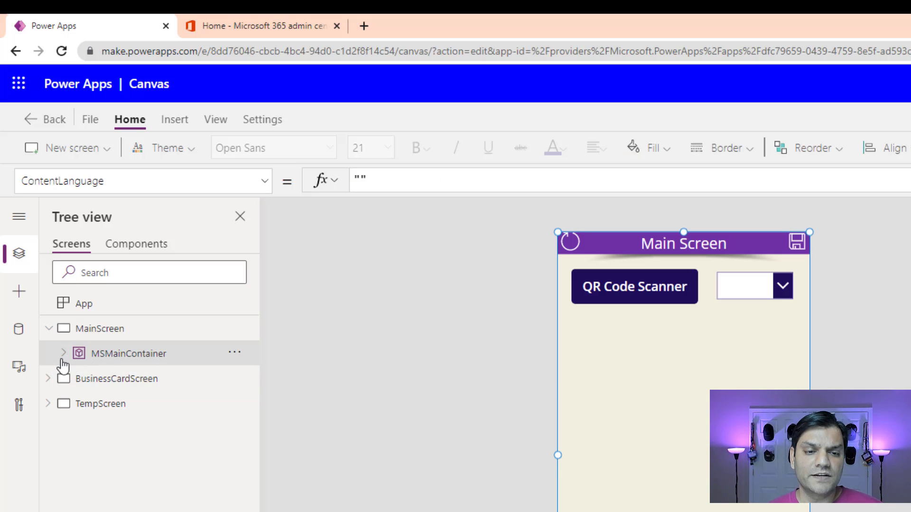
{"action": "left_click", "coordinate": [63, 360]}
{"action": "left_click", "coordinate": [110, 383]}
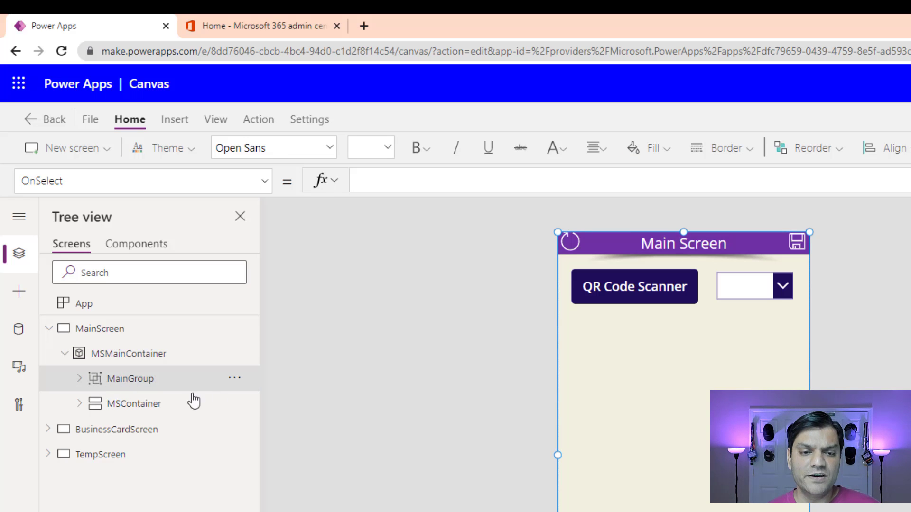
{"action": "left_click", "coordinate": [79, 403]}
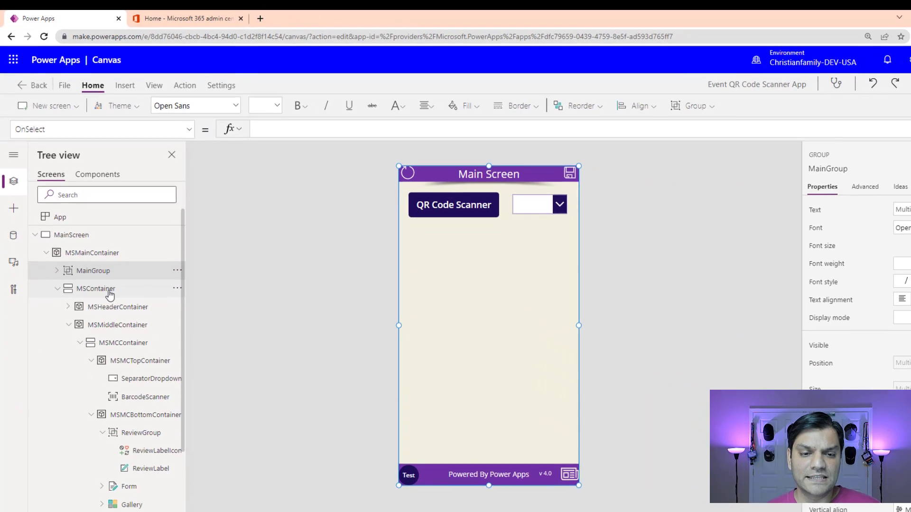
{"action": "left_click", "coordinate": [69, 325]}
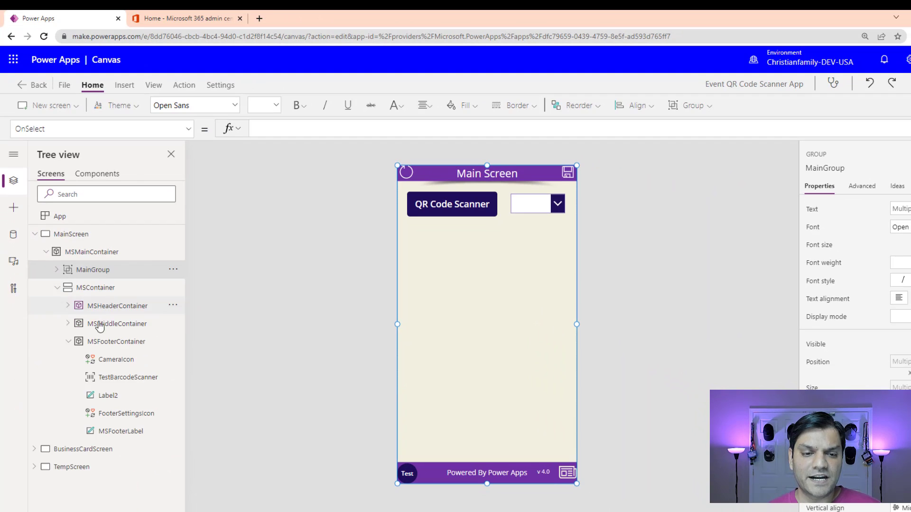
{"action": "left_click", "coordinate": [69, 341]}
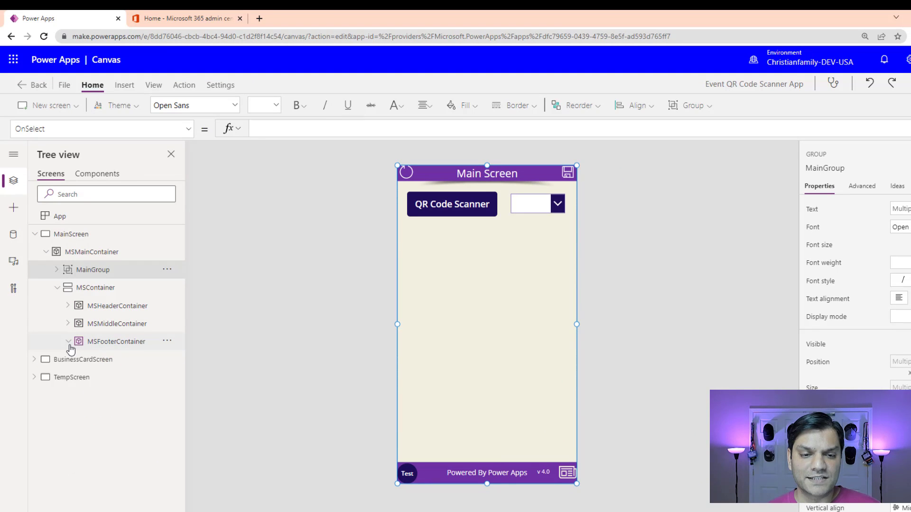
- Select MSHeaderContainer, MSFooterContainer and MSMiddleContainer in turn to inspect the area each covers on the canvas
{"action": "left_click", "coordinate": [130, 307]}
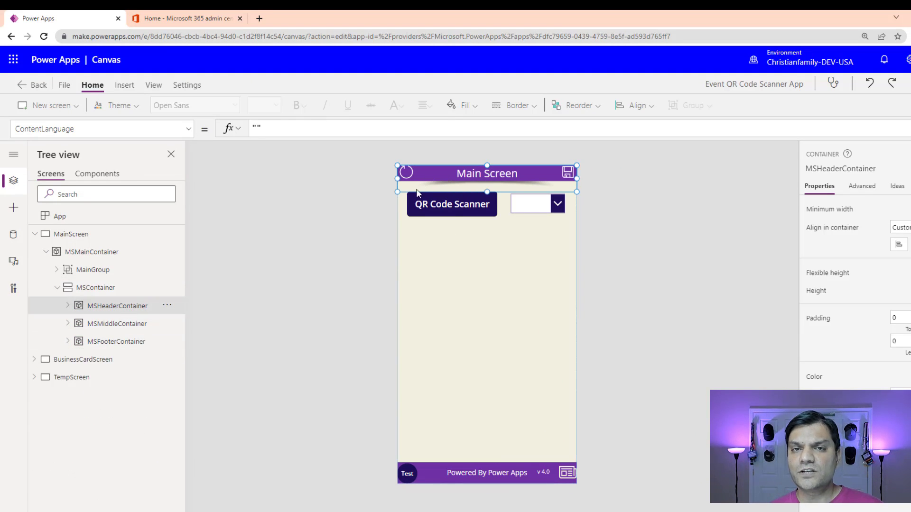
{"action": "left_click", "coordinate": [144, 342]}
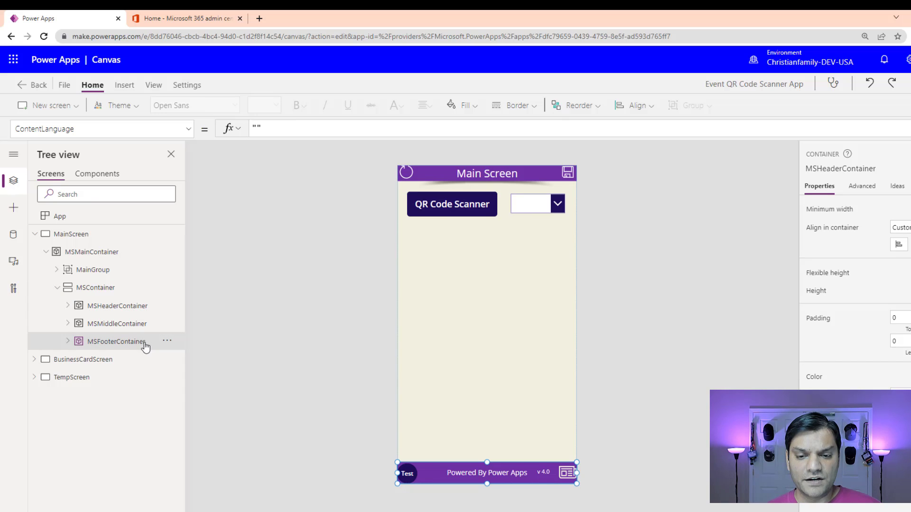
{"action": "left_click", "coordinate": [105, 325]}
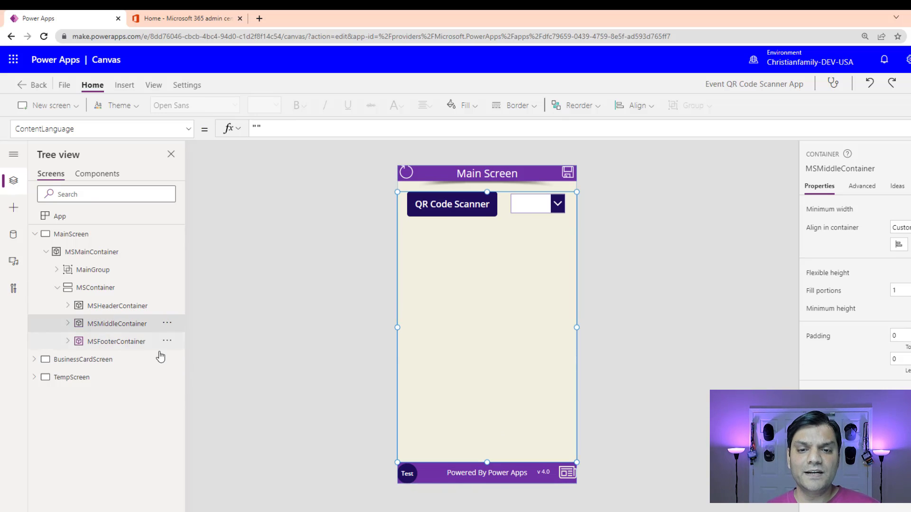
- Expand MSMiddleContainer and MSMCContainer, leaving the nested top and bottom containers collapsed
{"action": "left_click", "coordinate": [68, 324]}
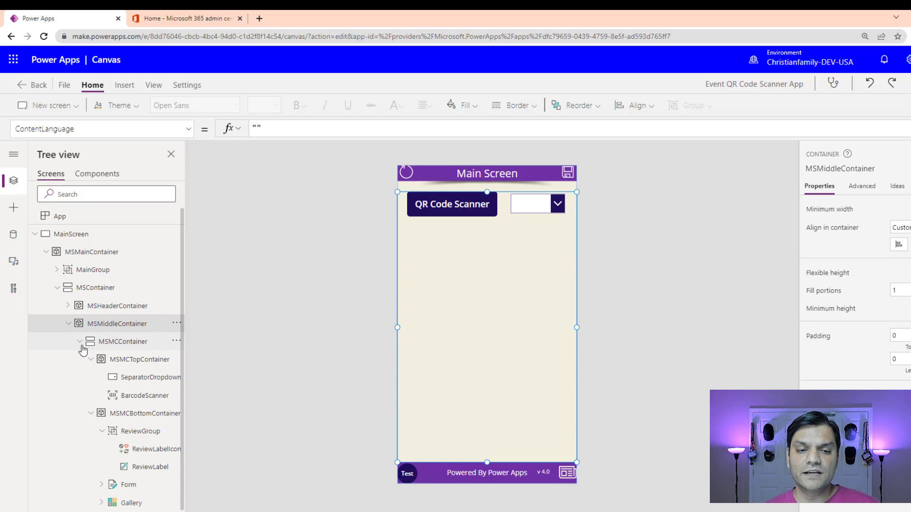
{"action": "left_click", "coordinate": [79, 341]}
{"action": "left_click", "coordinate": [106, 348]}
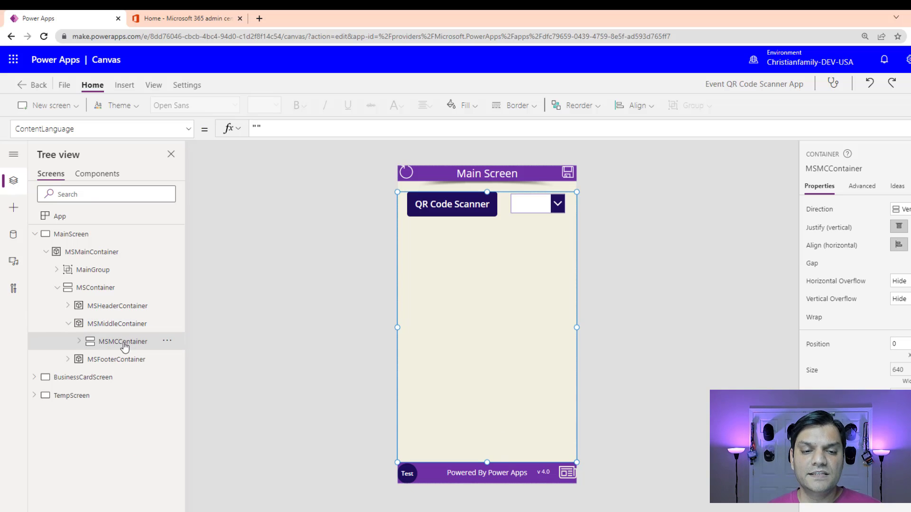
{"action": "left_click", "coordinate": [79, 341]}
{"action": "left_click", "coordinate": [90, 360]}
{"action": "left_click", "coordinate": [90, 377]}
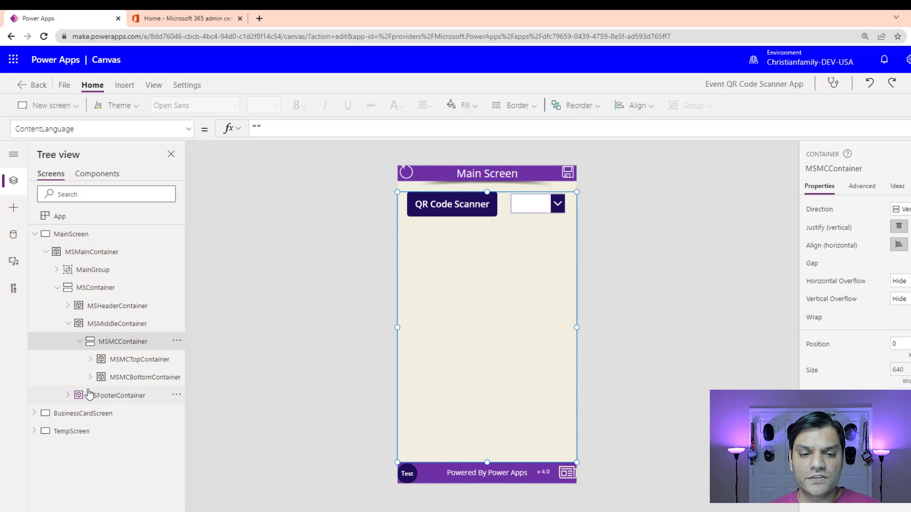
- Select MSMCTopContainer and MSMCBottomContainer alternately to compare the areas they cover on the main screen
{"action": "left_click", "coordinate": [122, 361]}
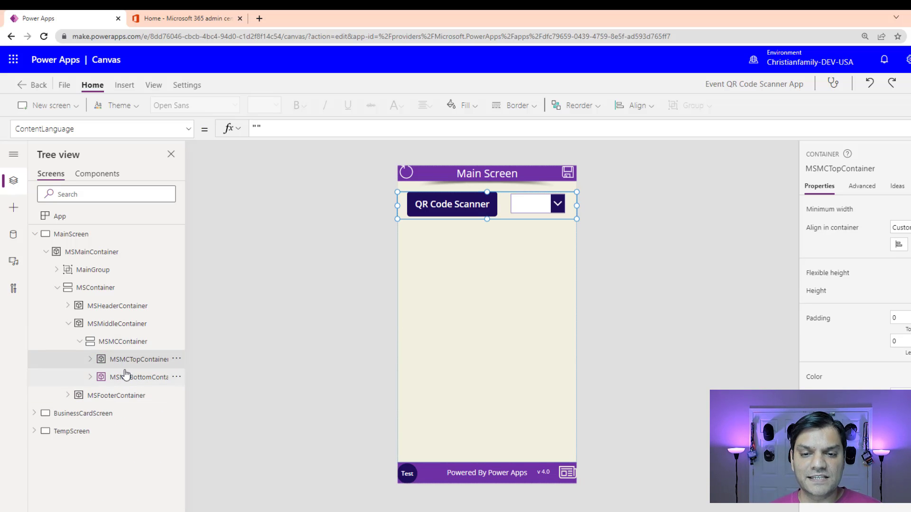
{"action": "left_click", "coordinate": [126, 379]}
{"action": "left_click", "coordinate": [128, 360]}
{"action": "left_click", "coordinate": [126, 378]}
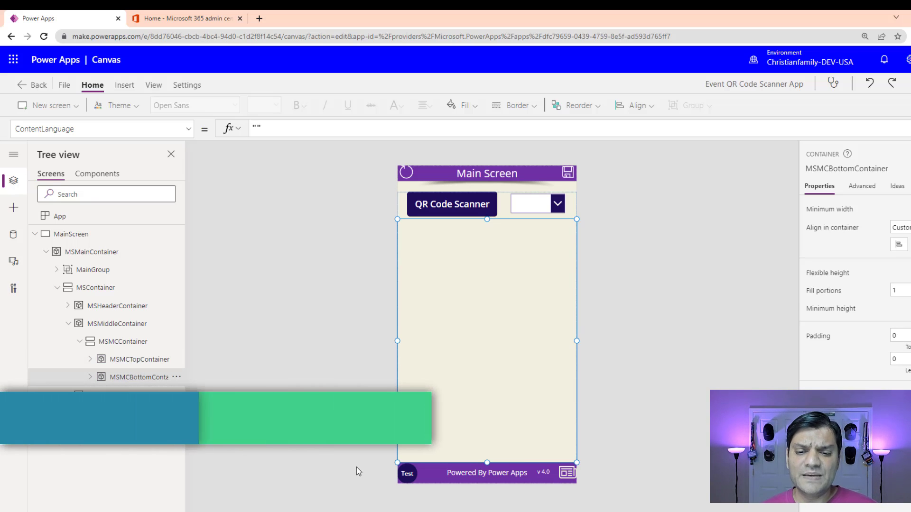
- Select the footer's Test scanner and locate the Barcode scanner control among the insertable media controls without adding one
{"action": "left_click", "coordinate": [407, 475]}
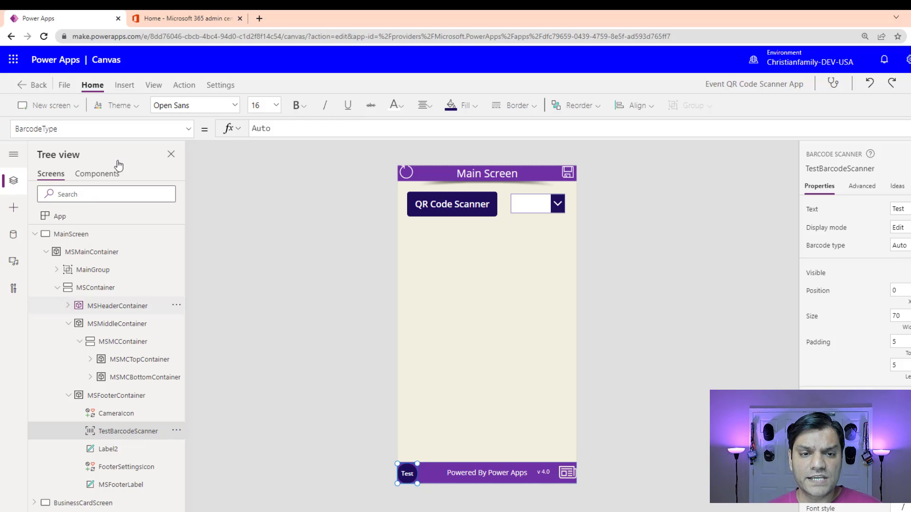
{"action": "left_click", "coordinate": [124, 85]}
{"action": "left_click", "coordinate": [496, 105]}
{"action": "left_click", "coordinate": [495, 106]}
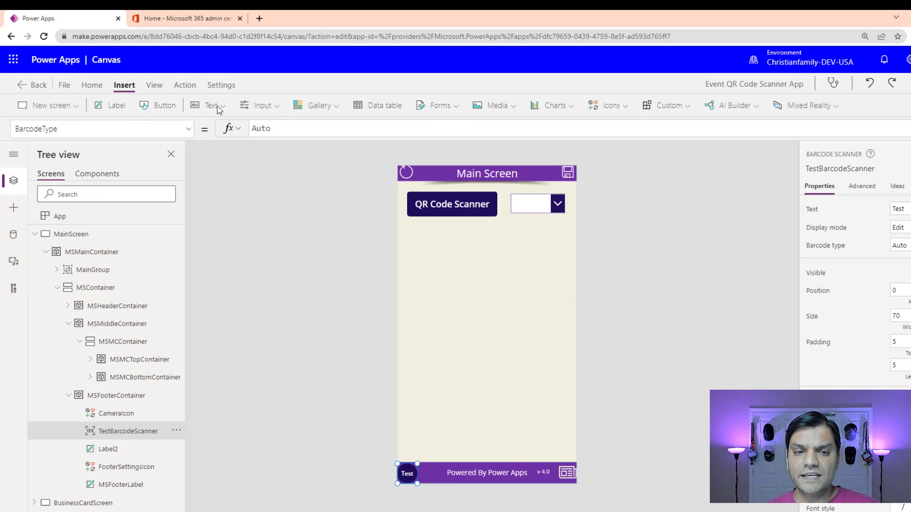
{"action": "left_click", "coordinate": [496, 105]}
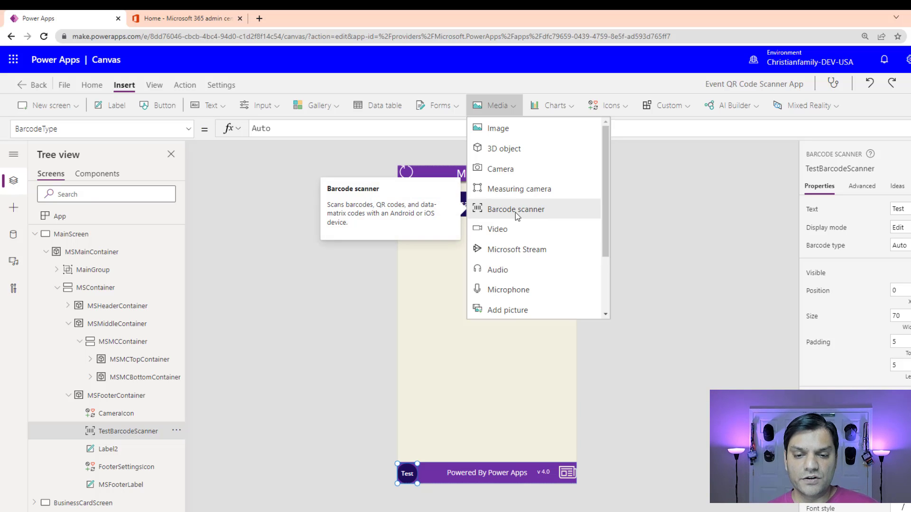
{"action": "left_click", "coordinate": [368, 474]}
- Display the OnScan formula of the footer's TestBarcodeScanner control
{"action": "left_click", "coordinate": [411, 476]}
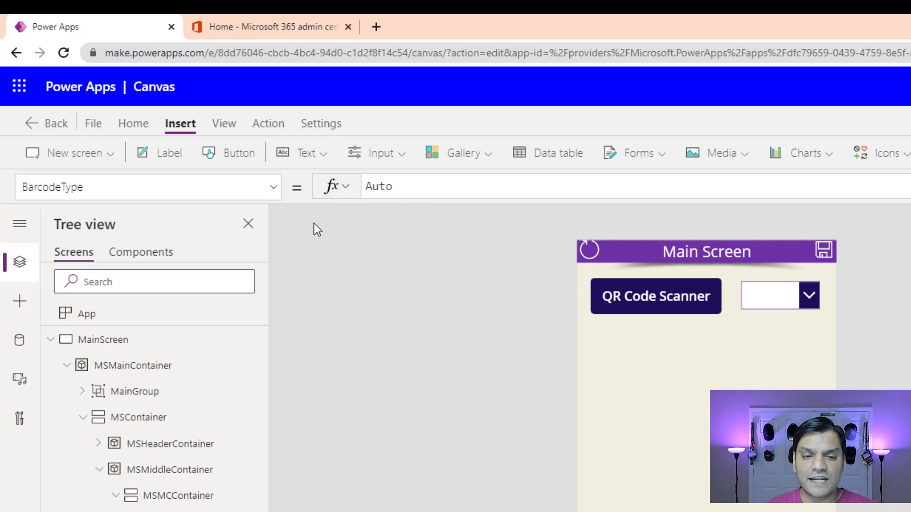
{"action": "left_click", "coordinate": [273, 187]}
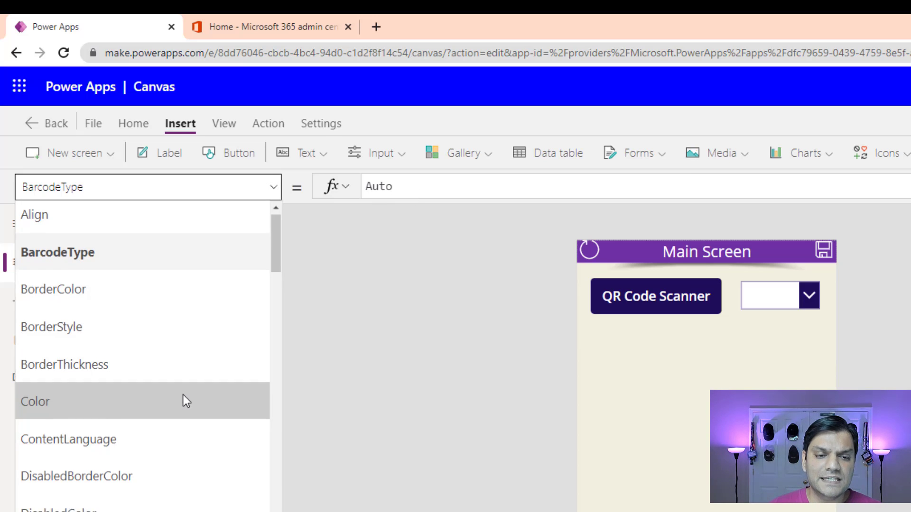
{"action": "scroll", "coordinate": [183, 395], "scroll_direction": "down", "scroll_amount": 3}
{"action": "scroll", "coordinate": [184, 398], "scroll_direction": "down", "scroll_amount": 10}
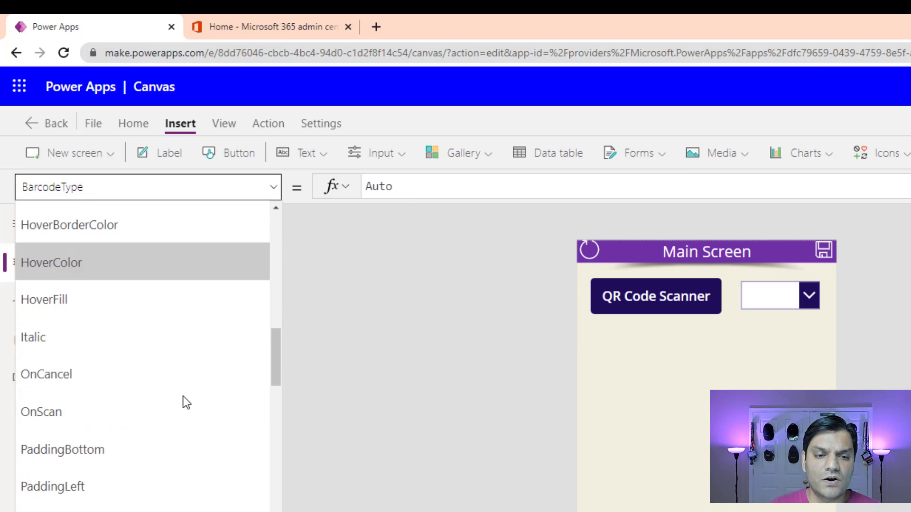
{"action": "left_click", "coordinate": [159, 414]}
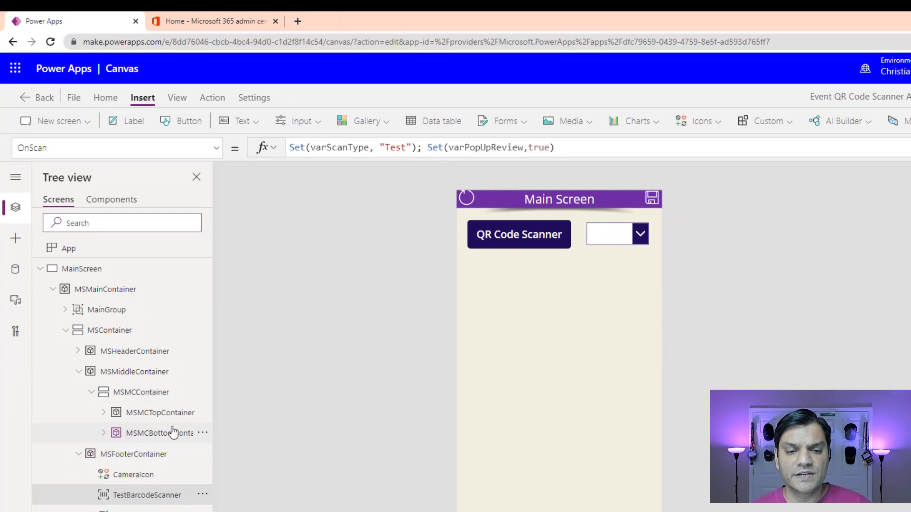
- Expand MSMCBottomContainer and select ReviewLabel within ReviewGroup to inspect its Text formula
{"action": "left_click", "coordinate": [103, 433]}
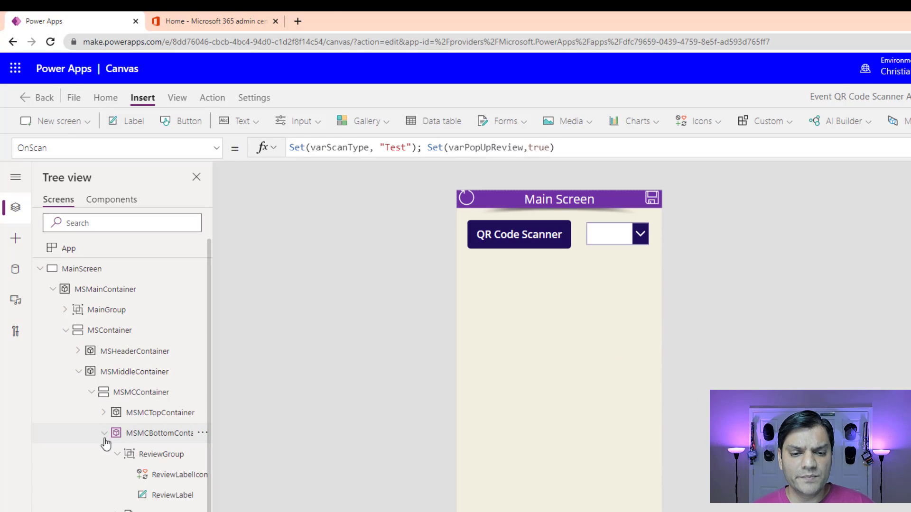
{"action": "left_click", "coordinate": [161, 487]}
{"action": "left_click", "coordinate": [151, 498]}
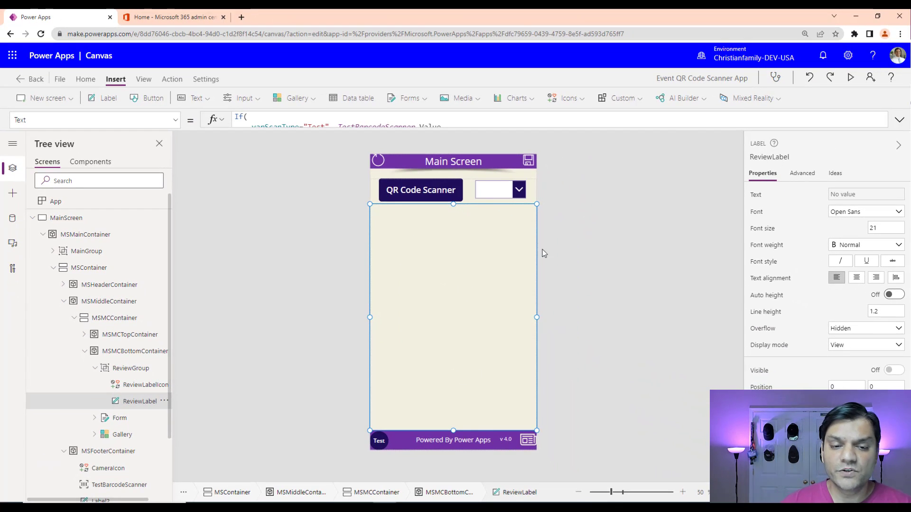
- Comment out varPopUpReview in ReviewGroup's Visible formula and add true on a new line so the group is displayed
{"action": "left_click", "coordinate": [143, 369]}
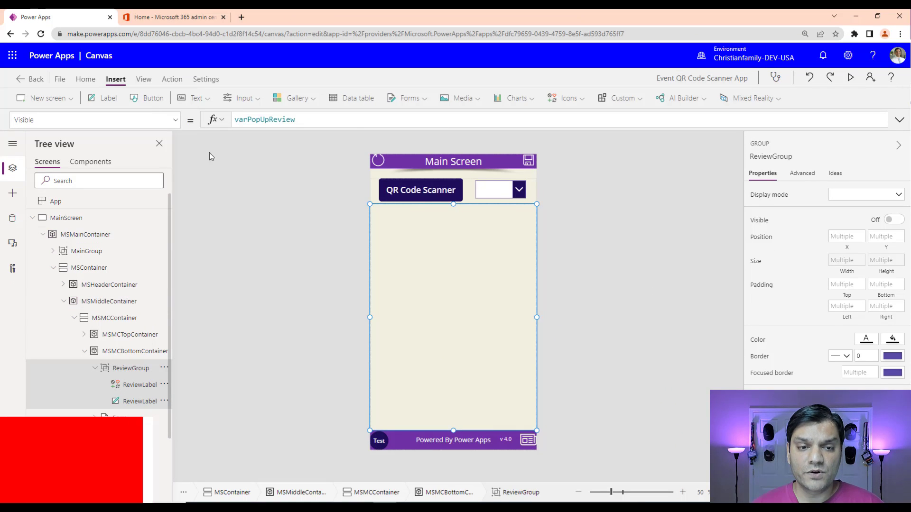
{"action": "left_click", "coordinate": [355, 119]}
{"action": "key", "text": "Home"}
{"action": "type", "text": "//"}
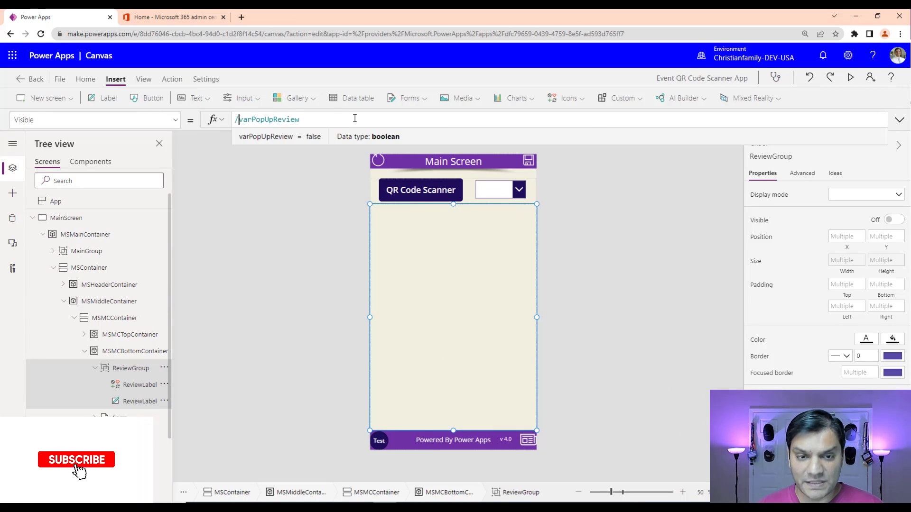
{"action": "key", "text": "shift+Return"}
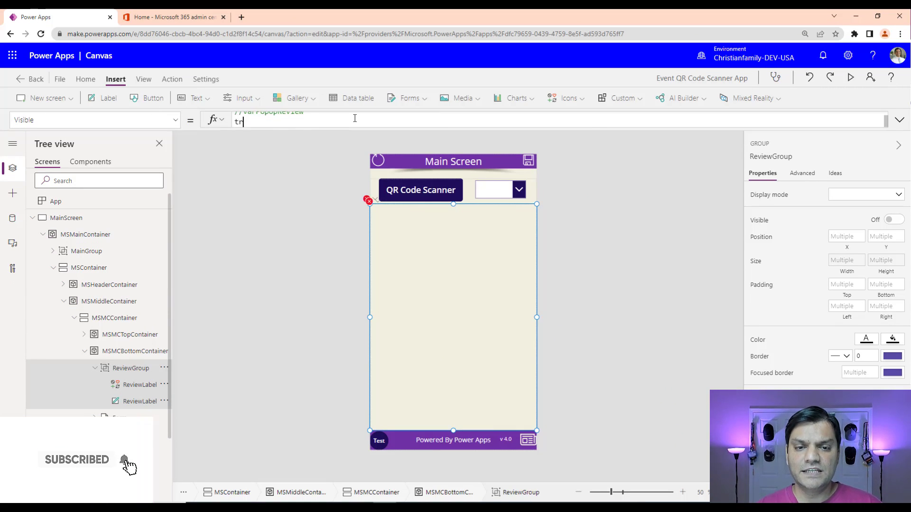
{"action": "type", "text": "true"}
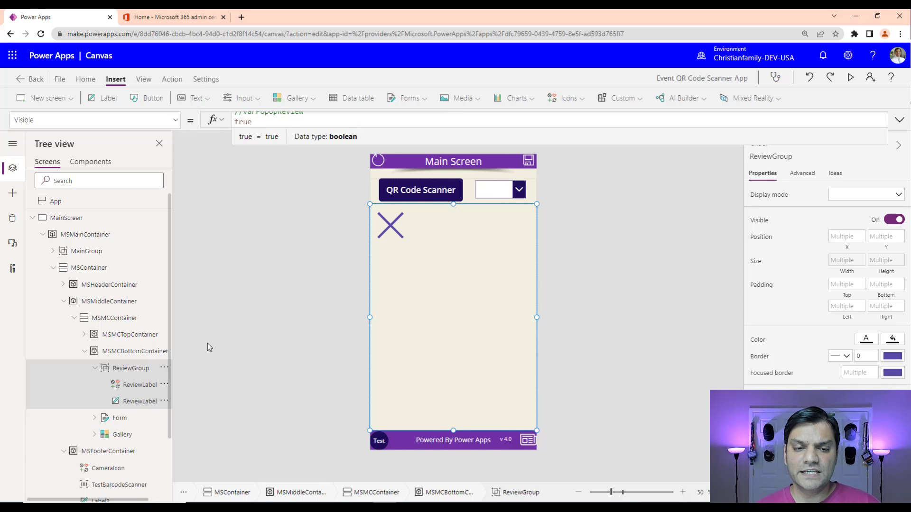
{"action": "left_click", "coordinate": [353, 249]}
{"action": "left_click", "coordinate": [403, 228]}
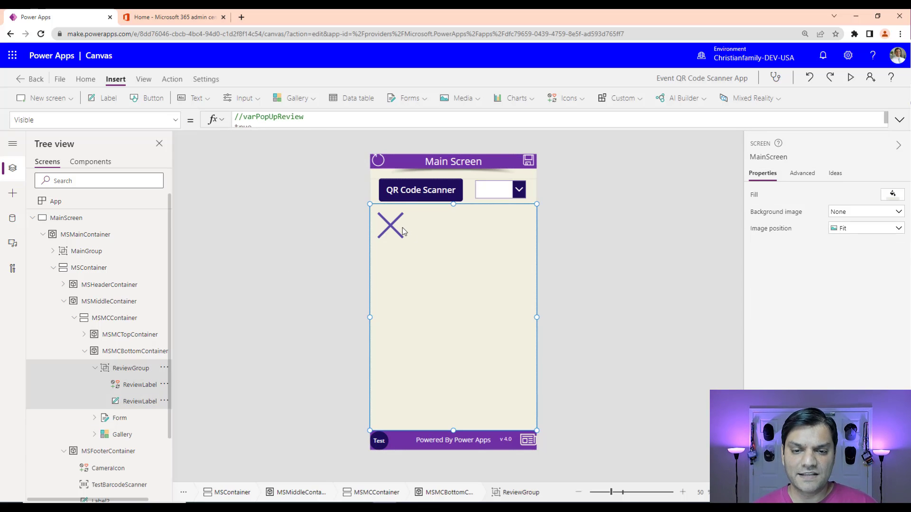
- Inspect ReviewLabel's full Text formula and the OnScan formulas of the footer's Test scanner and the QR Code Scanner
{"action": "left_click", "coordinate": [143, 400]}
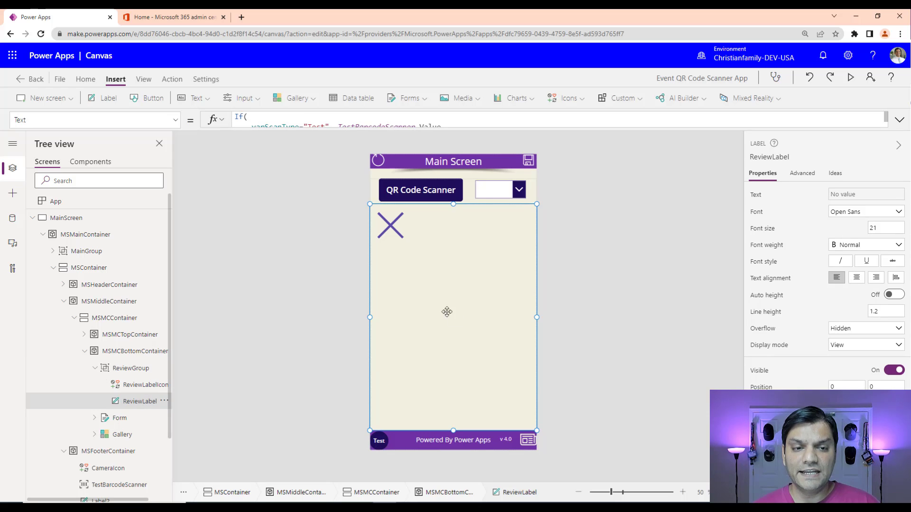
{"action": "left_click", "coordinate": [894, 121]}
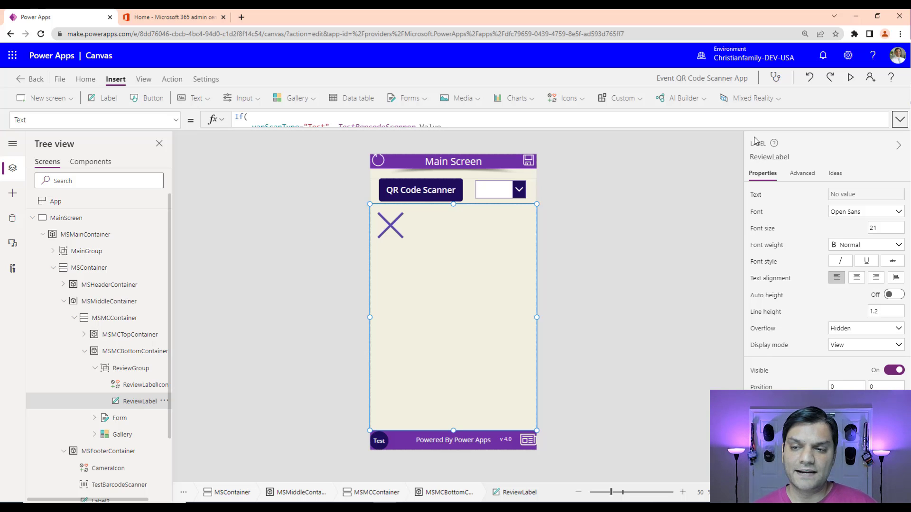
{"action": "left_click", "coordinate": [900, 126]}
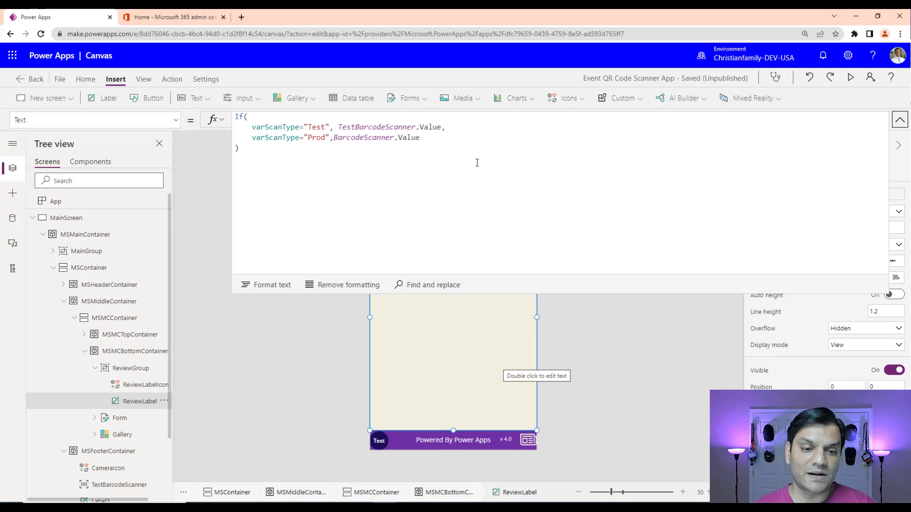
{"action": "left_click", "coordinate": [380, 443]}
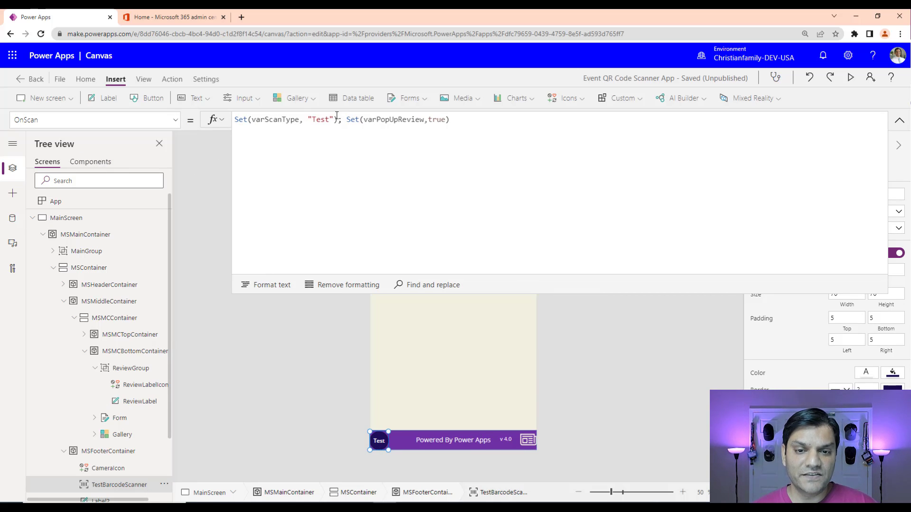
{"action": "left_click", "coordinate": [406, 400]}
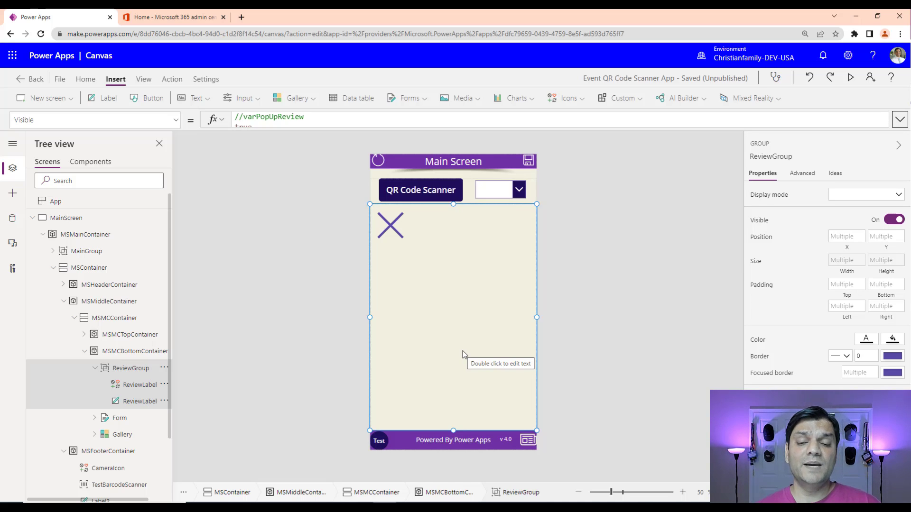
{"action": "left_click", "coordinate": [430, 190]}
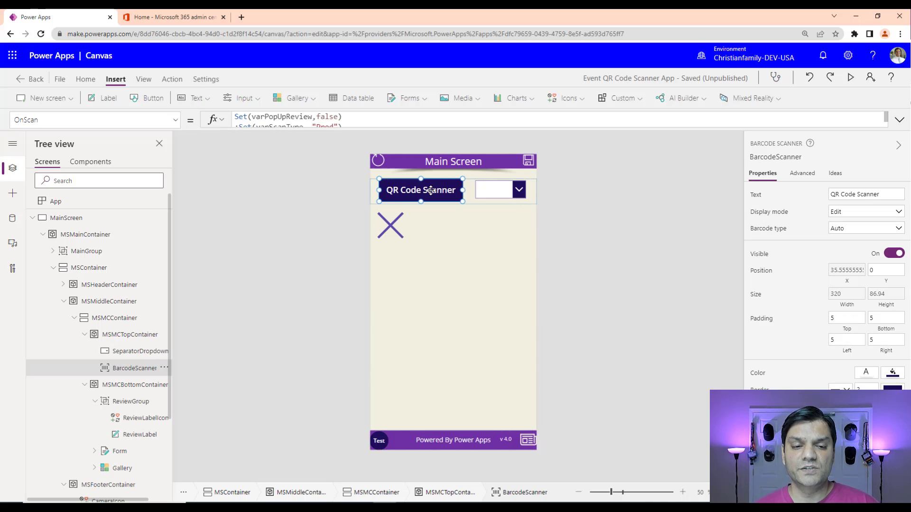
- Restore ReviewGroup's Visible formula to varPopUpReview by removing the added true line and the comment marks
{"action": "left_click", "coordinate": [437, 362]}
{"action": "left_click", "coordinate": [378, 122]}
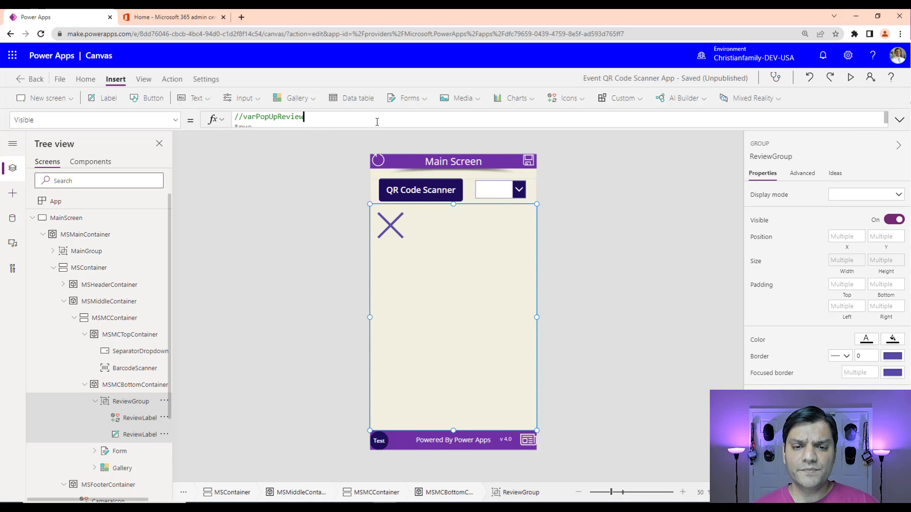
{"action": "key", "text": "Right"}
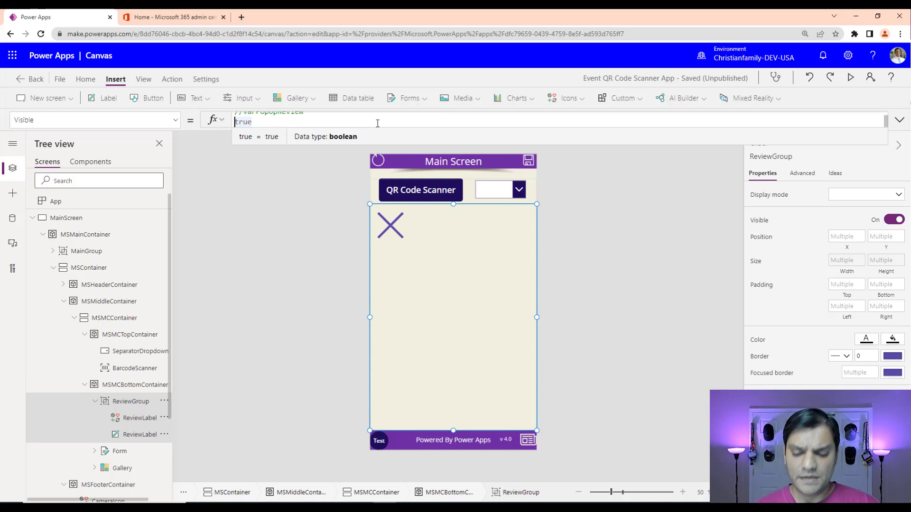
{"action": "key", "text": "Delete"}
{"action": "key", "text": "Delete"}
{"action": "key", "text": "Delete"}
{"action": "key", "text": "Delete"}
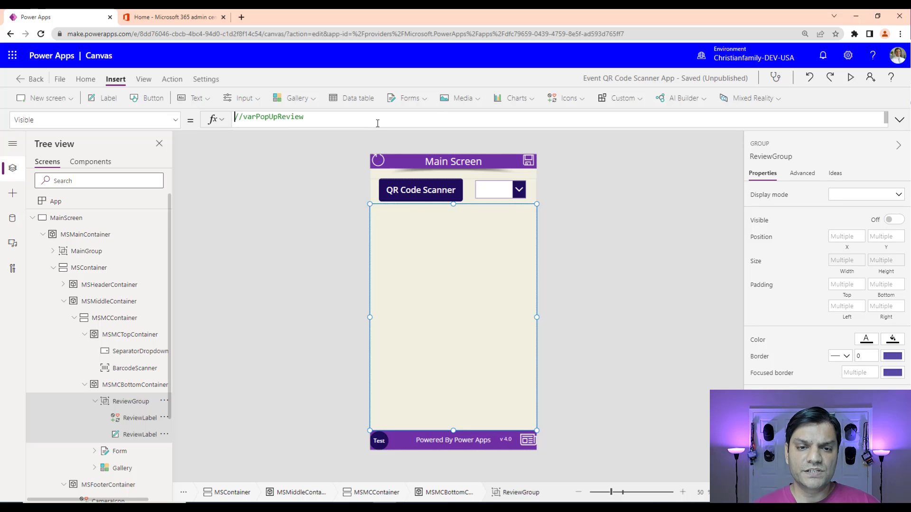
{"action": "key", "text": "Right"}
{"action": "key", "text": "Right"}
{"action": "key", "text": "BackSpace"}
{"action": "key", "text": "BackSpace"}
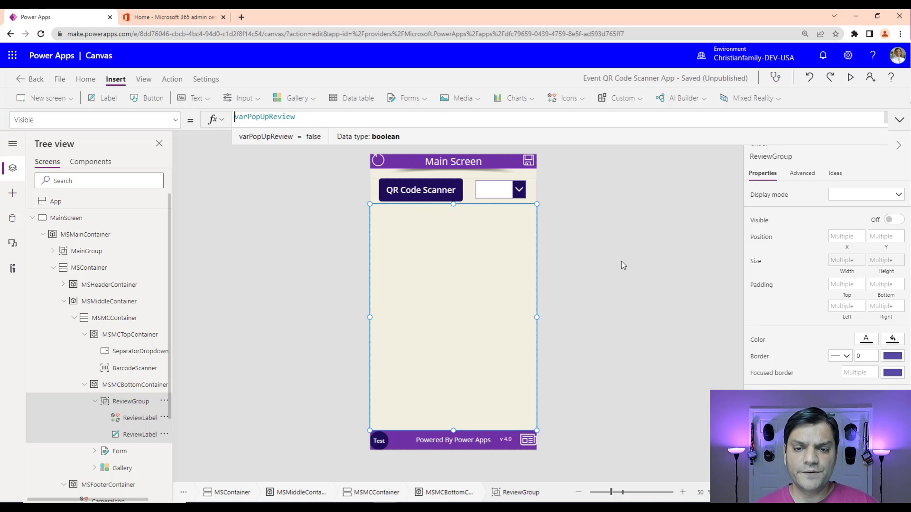
{"action": "left_click", "coordinate": [443, 217]}
- Select SeparatorDropdown beside the QR Code Scanner to inspect the separators defined in its Items formula
{"action": "left_click", "coordinate": [507, 190]}
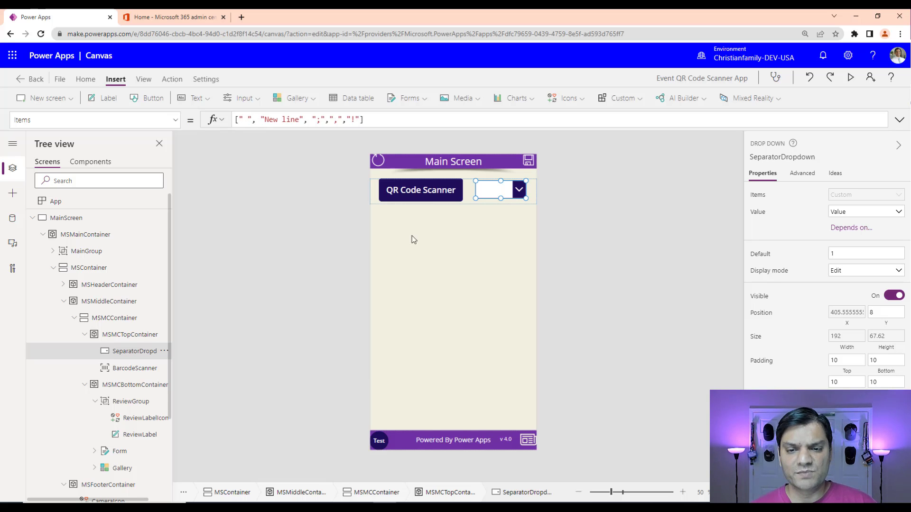
{"action": "left_click", "coordinate": [573, 228]}
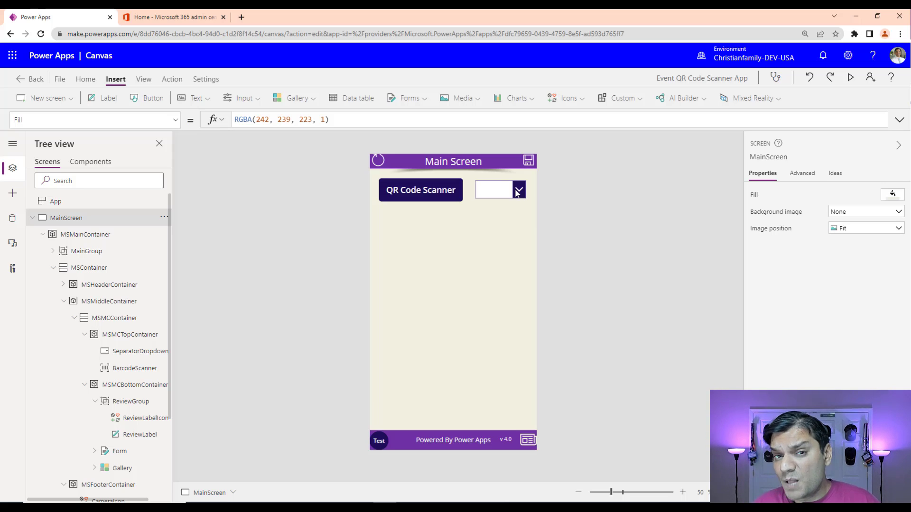
{"action": "left_click", "coordinate": [517, 192]}
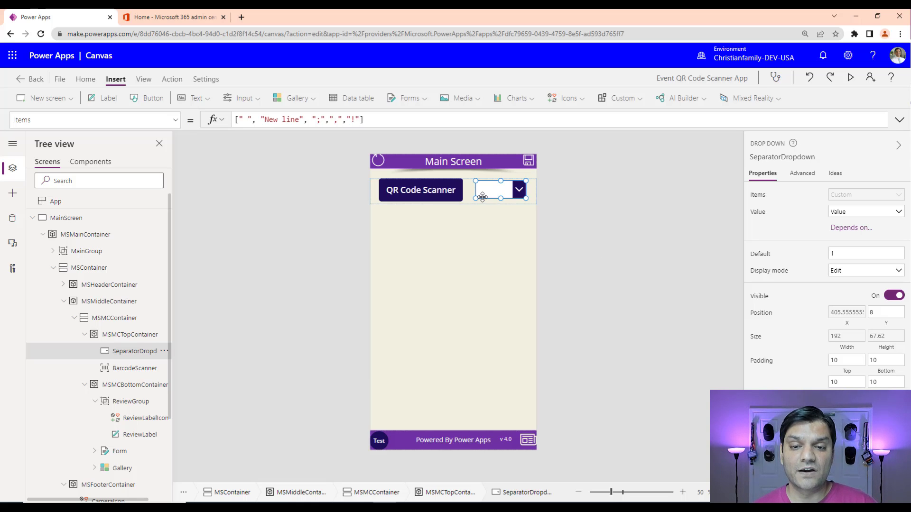
{"action": "left_click", "coordinate": [616, 224]}
- Display the QR Code Scanner's full OnScan formula to review how it splits scanned text, and save the app
{"action": "left_click", "coordinate": [415, 186]}
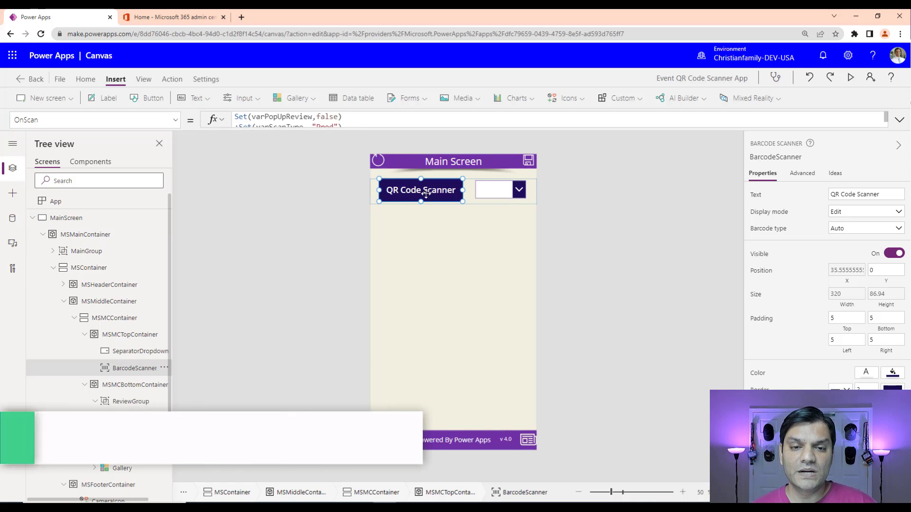
{"action": "left_click", "coordinate": [899, 120]}
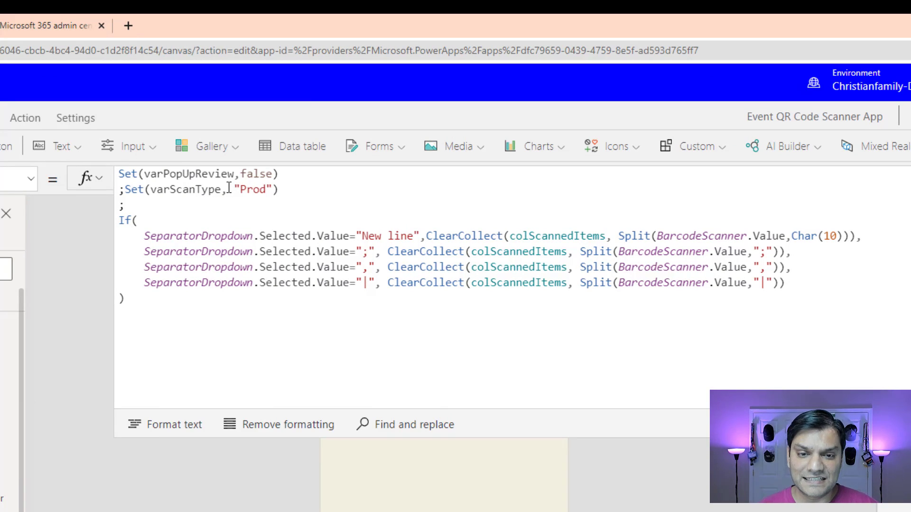
{"action": "left_click", "coordinate": [228, 188]}
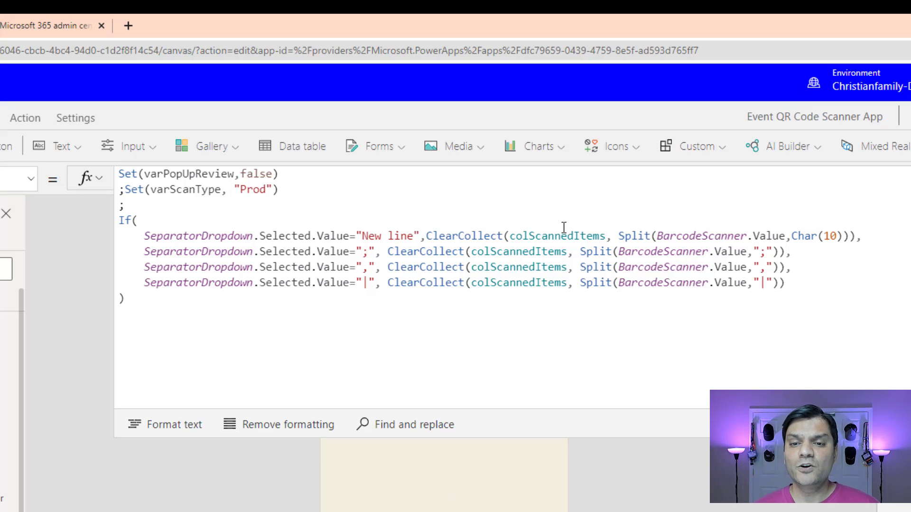
{"action": "key", "text": "ctrl+s"}
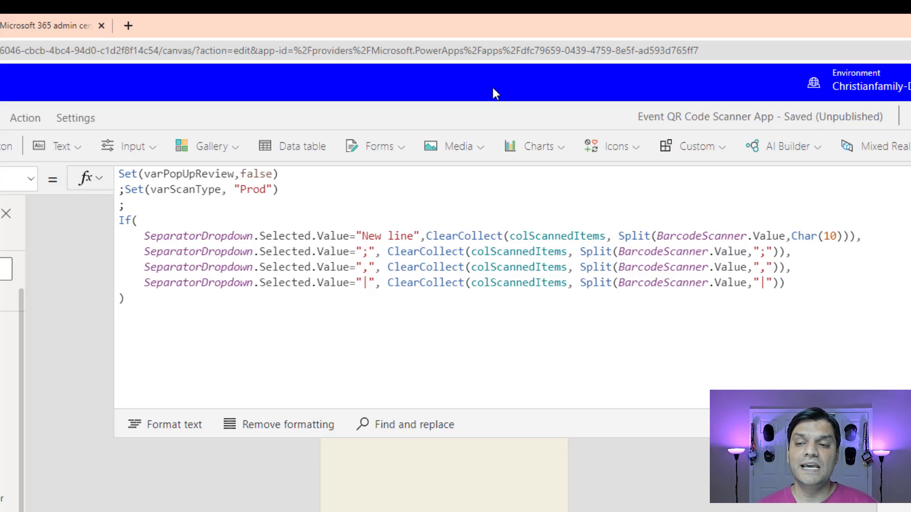
{"action": "left_click", "coordinate": [910, 178]}
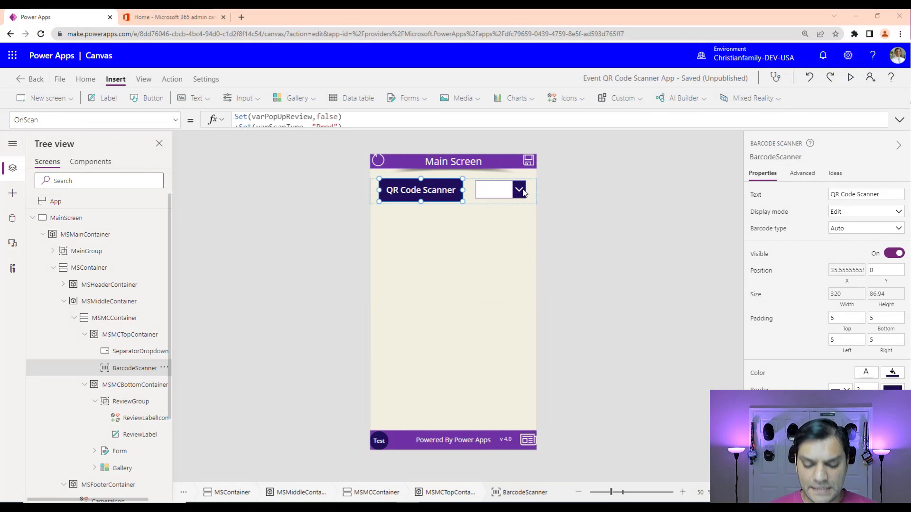
- Choose New line as the separator in the dropdown beside the QR Code Scanner
{"action": "left_click", "coordinate": [524, 192]}
{"action": "left_click", "coordinate": [521, 190]}
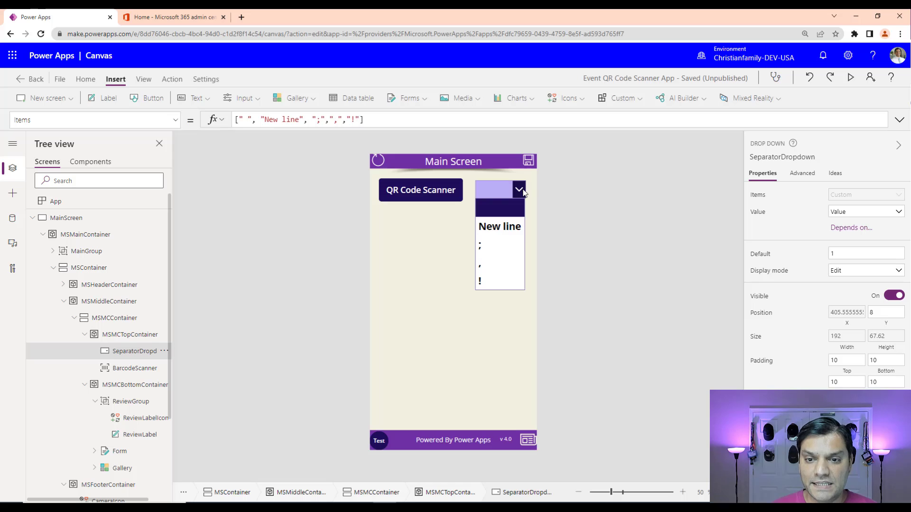
{"action": "left_click", "coordinate": [506, 231]}
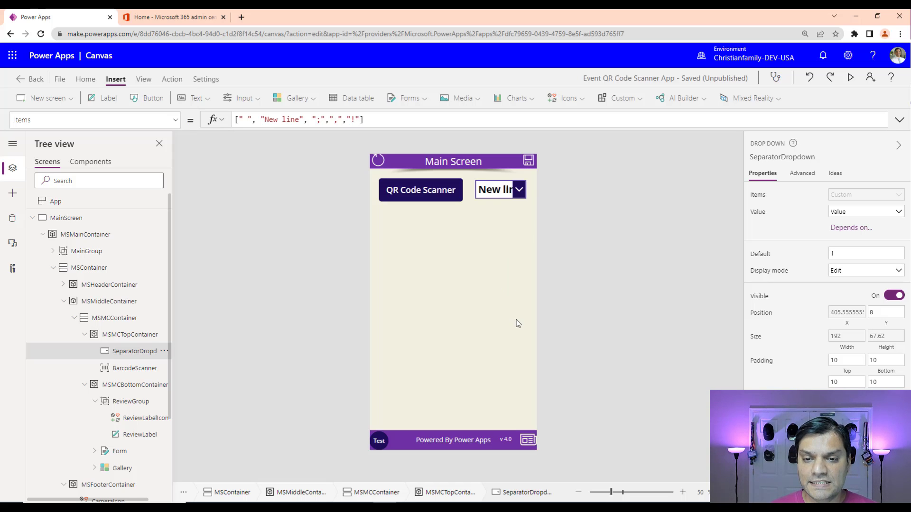
- Examine the New line branch of the QR Code Scanner's OnScan formula, which splits the scanned value by Char(10) into colScannedItems
{"action": "left_click", "coordinate": [421, 200]}
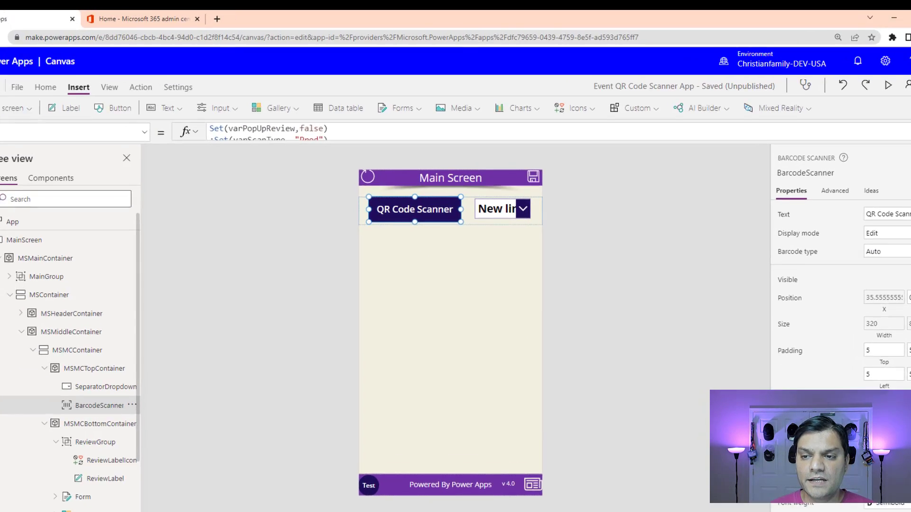
{"action": "left_click", "coordinate": [899, 120]}
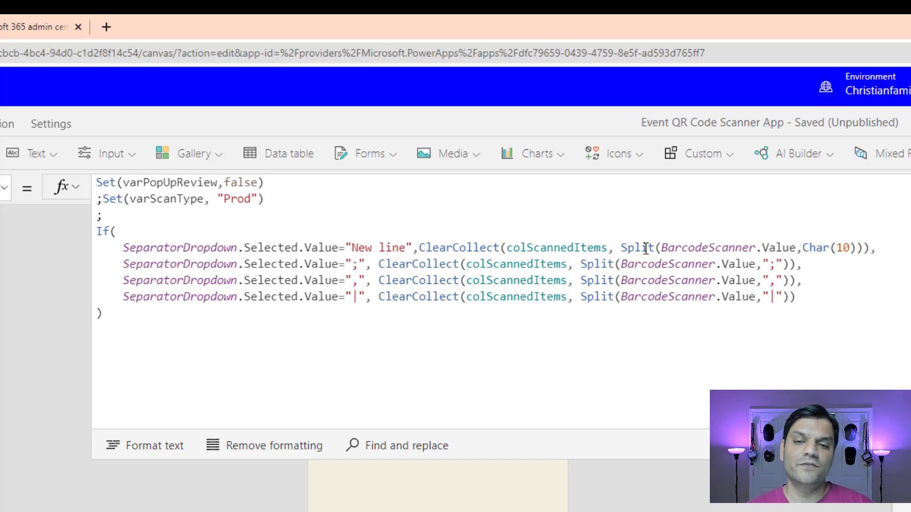
{"action": "left_click", "coordinate": [599, 324]}
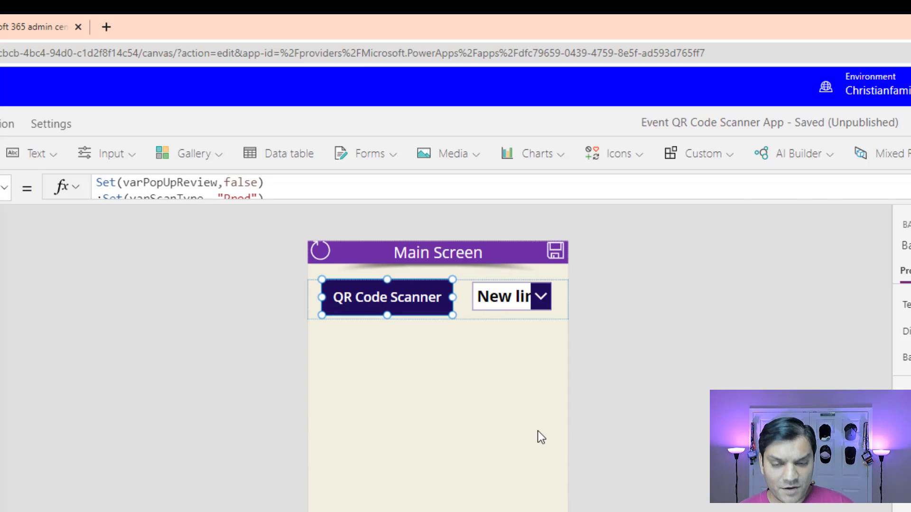
- Choose ; as the separator in the dropdown and examine the matching branch of the QR Code Scanner's OnScan formula
{"action": "key", "text": "alt"}
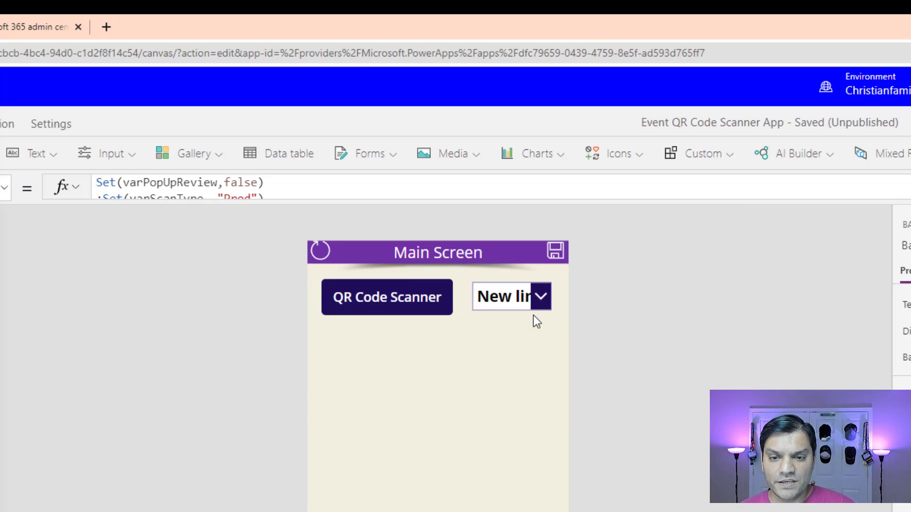
{"action": "left_click", "coordinate": [542, 299]}
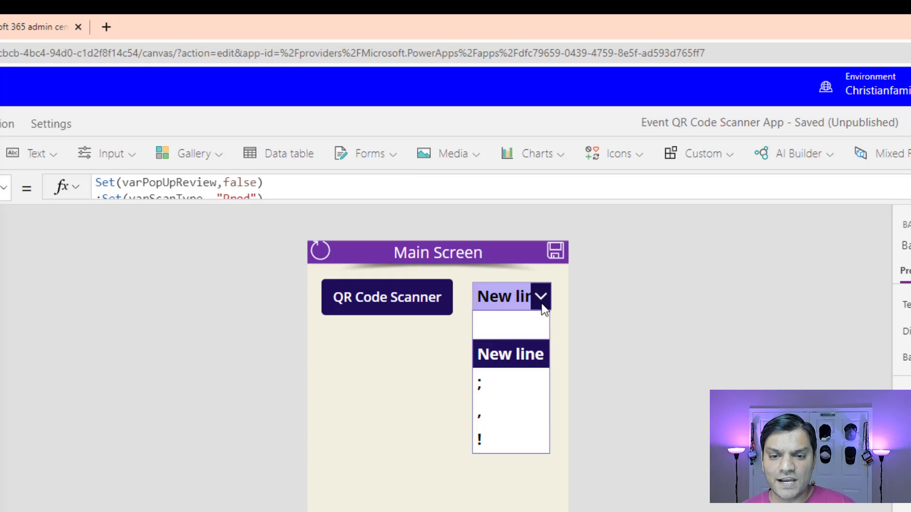
{"action": "left_click", "coordinate": [509, 382]}
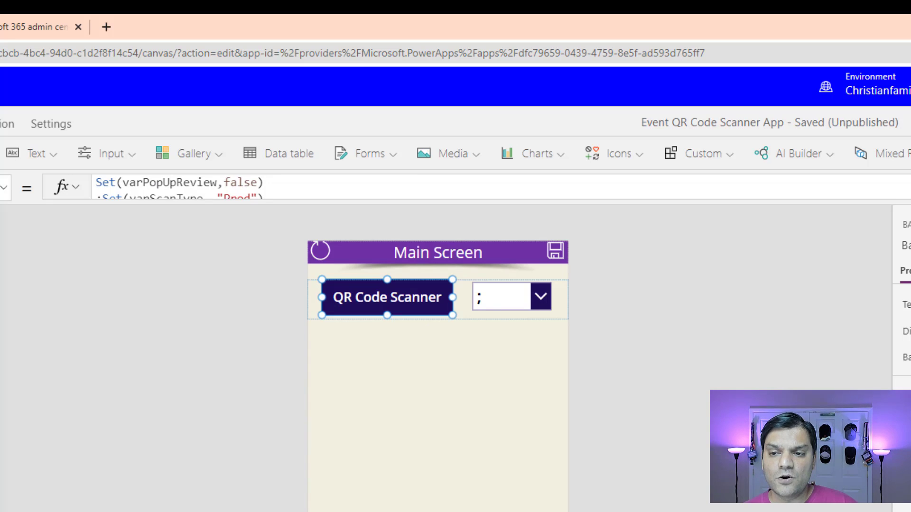
{"action": "left_click", "coordinate": [909, 187]}
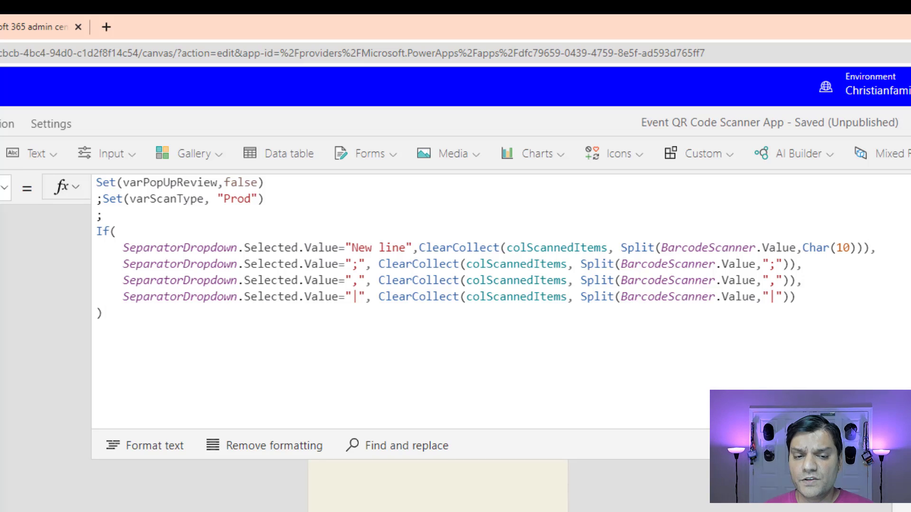
{"action": "left_click", "coordinate": [899, 119]}
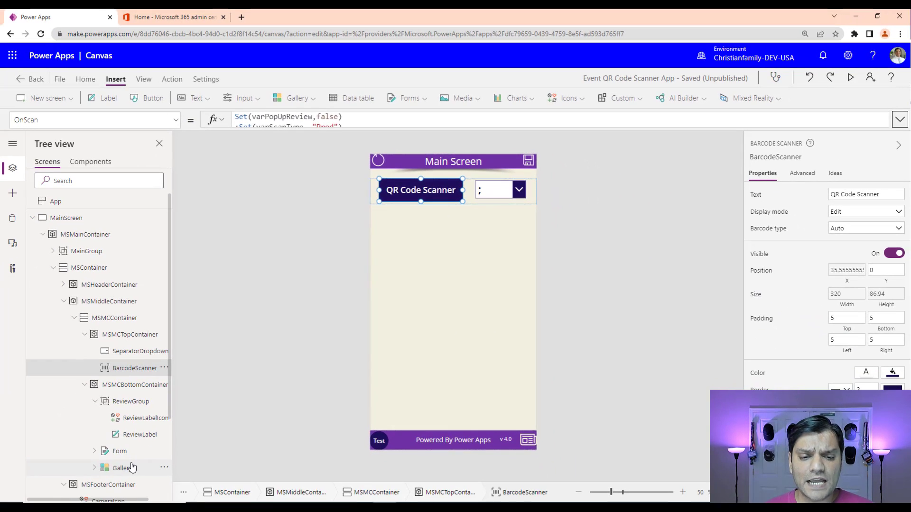
- Examine the Gallery's Items formula, colScannedItems, and its Visible formula, which checks CountRows(colScannedItems)>0
{"action": "left_click", "coordinate": [122, 468]}
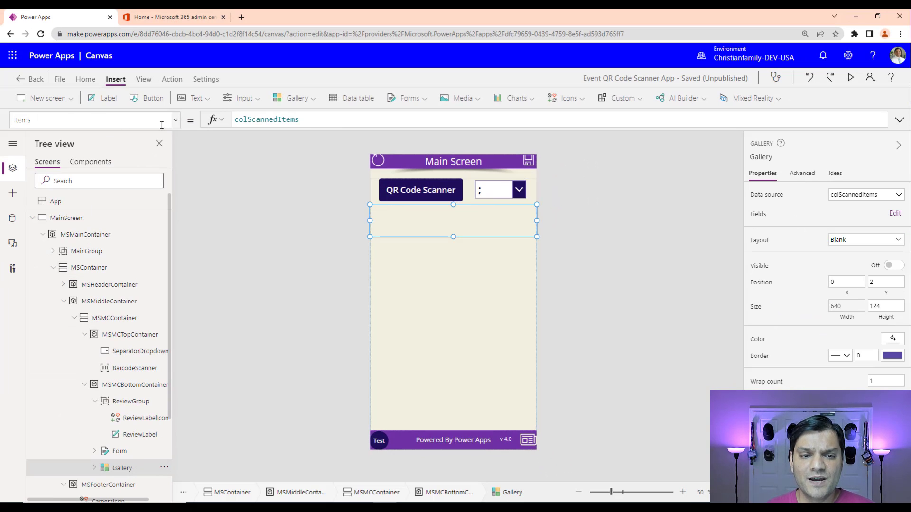
{"action": "left_click", "coordinate": [177, 120]}
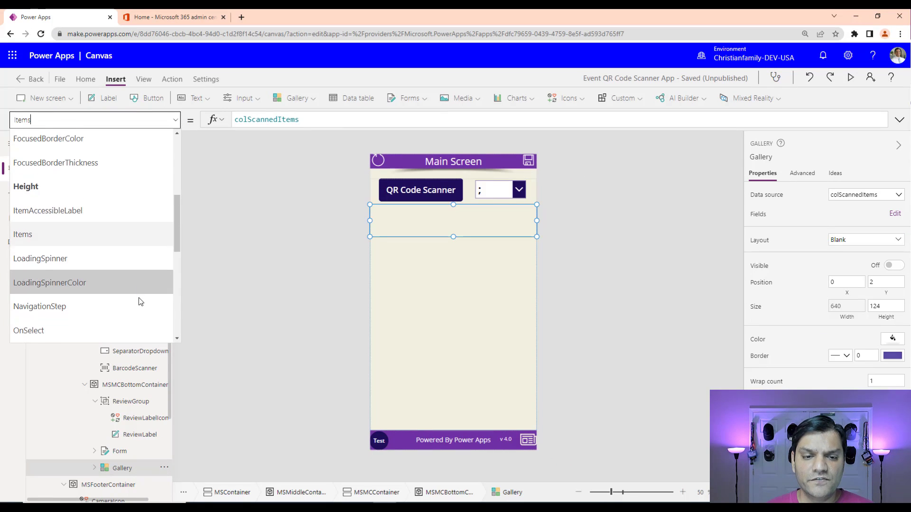
{"action": "scroll", "coordinate": [138, 301], "scroll_direction": "down", "scroll_amount": 5}
{"action": "left_click", "coordinate": [86, 237]}
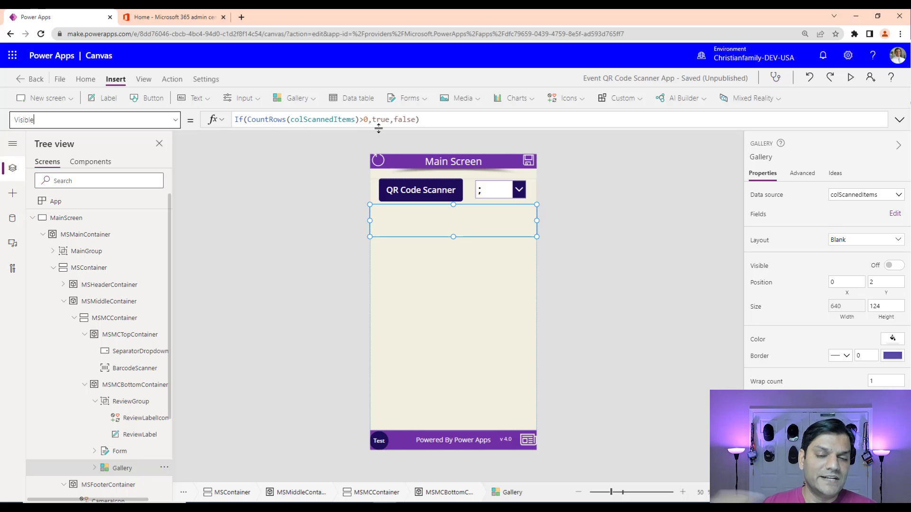
- Comment out the If condition in the Gallery's Visible formula and add true on a new line so the Gallery shows
{"action": "left_click", "coordinate": [427, 120]}
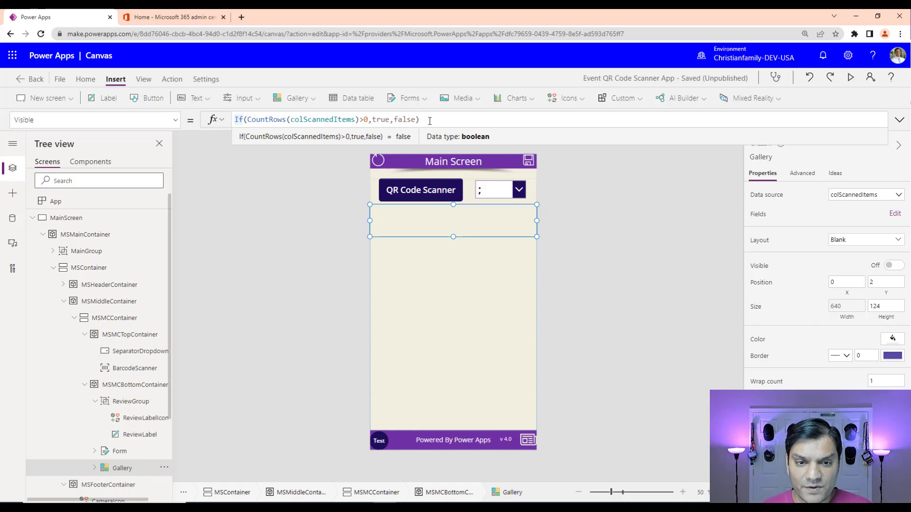
{"action": "type", "text": "//"}
{"action": "key", "text": "End"}
{"action": "key", "text": "shift+Return"}
{"action": "type", "text": "tru"}
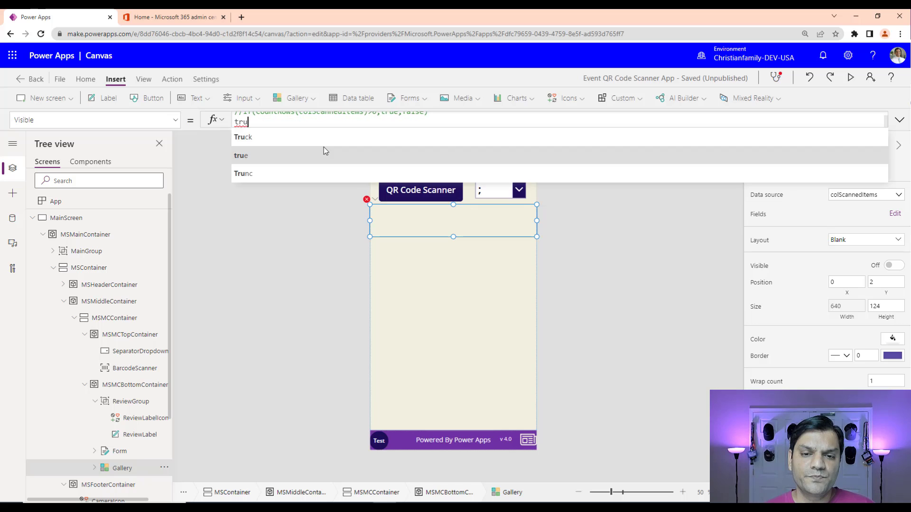
{"action": "left_click", "coordinate": [326, 151]}
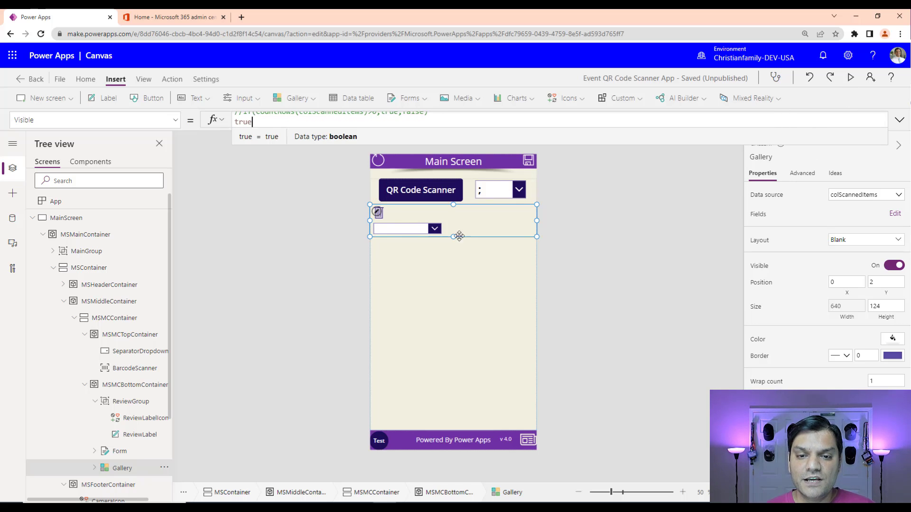
{"action": "left_click", "coordinate": [492, 270]}
{"action": "left_click", "coordinate": [463, 236]}
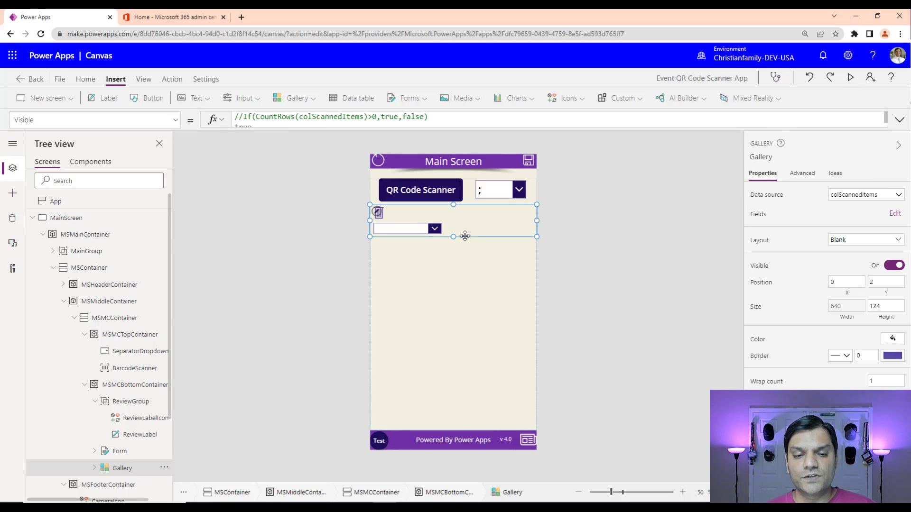
- Expand the Gallery in the tree and examine its dropdown's Items formula, colFields, and the App's OnStart formula that builds that collection
{"action": "scroll", "coordinate": [166, 436], "scroll_direction": "down", "scroll_amount": 1}
{"action": "left_click", "coordinate": [94, 421]}
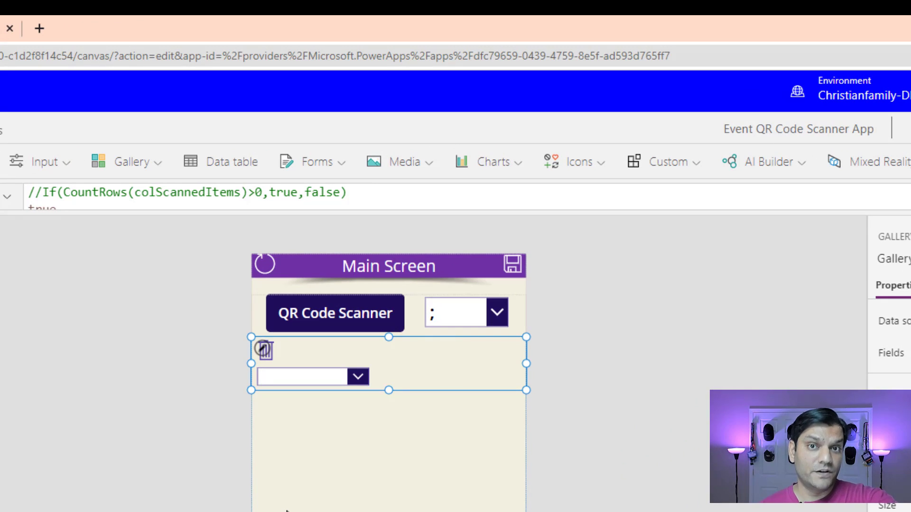
{"action": "left_click", "coordinate": [319, 378]}
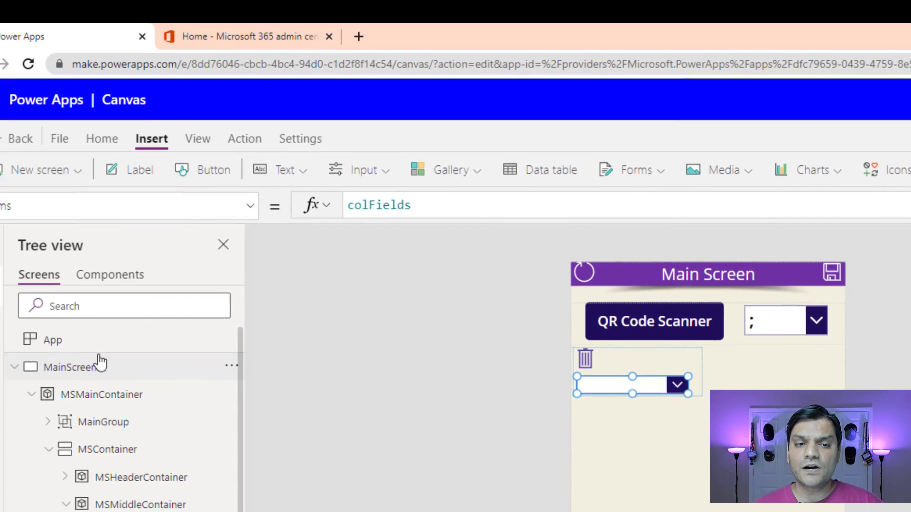
{"action": "left_click", "coordinate": [136, 349]}
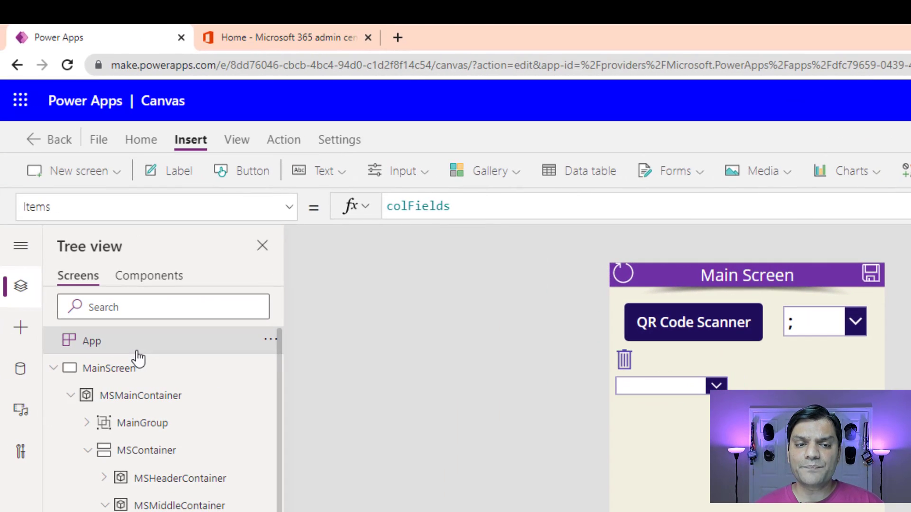
{"action": "left_click", "coordinate": [453, 209]}
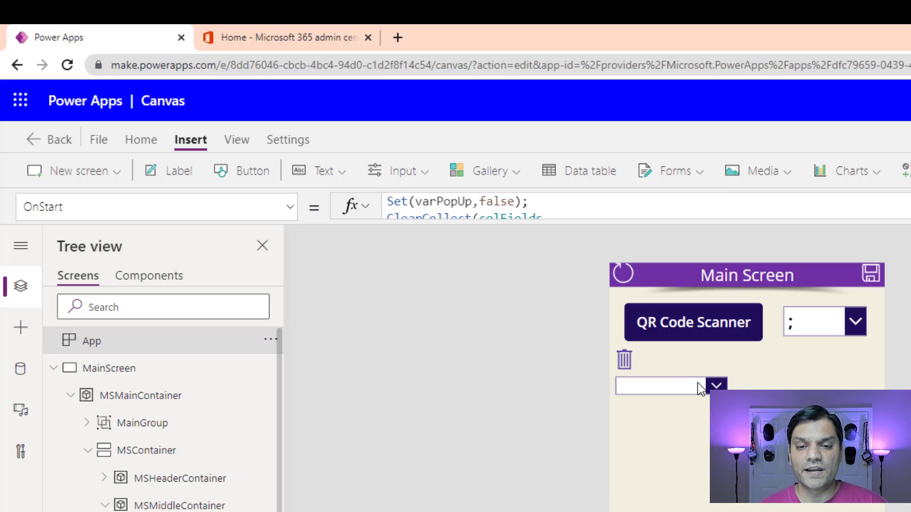
{"action": "left_click", "coordinate": [693, 386]}
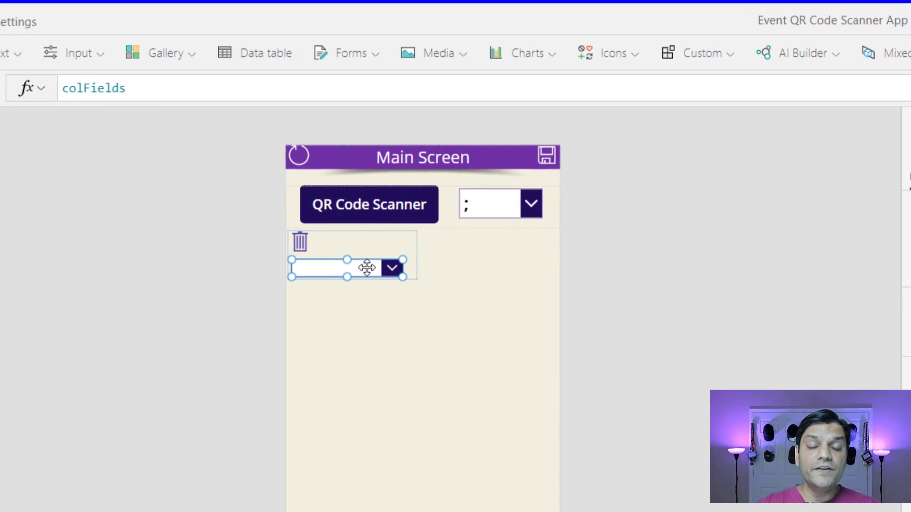
- Examine the trash icon's OnSelect formula, Remove(colScannedItems,ThisItem), save the app and reselect the Gallery
{"action": "left_click", "coordinate": [298, 243]}
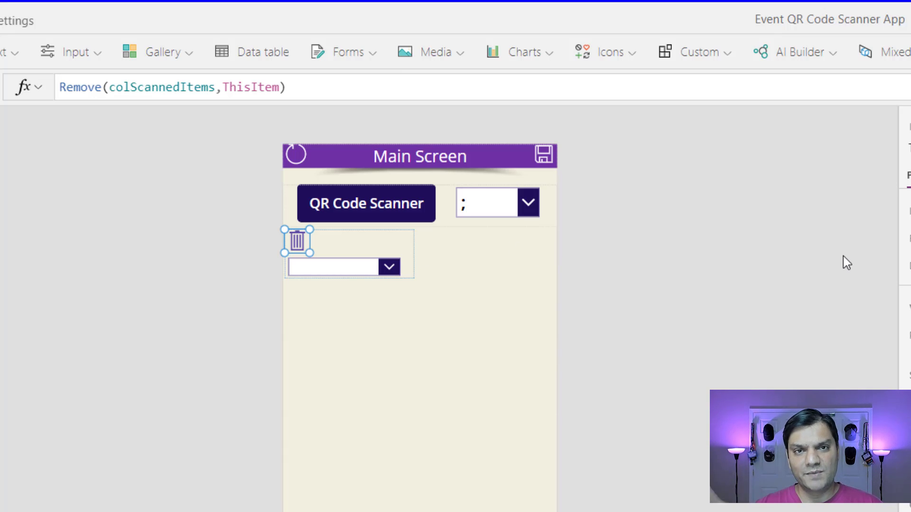
{"action": "key", "text": "ctrl+s"}
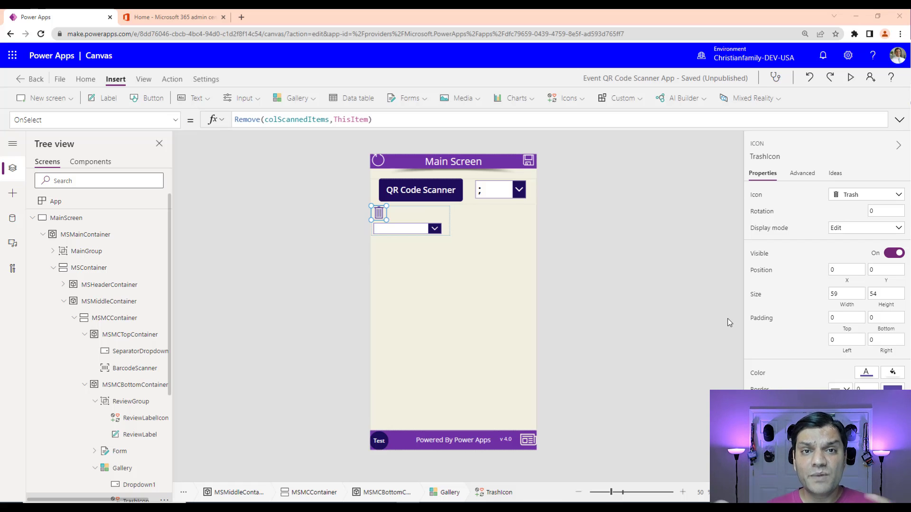
{"action": "left_click", "coordinate": [453, 215]}
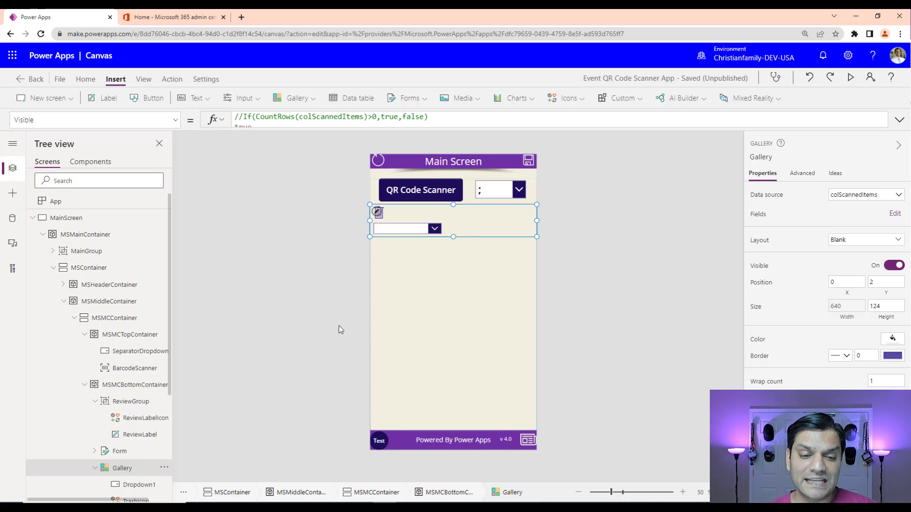
- Select the Form to view its Conference Contacts data source, collapse the Gallery and expand the Form's data cards in the tree
{"action": "left_click", "coordinate": [121, 450]}
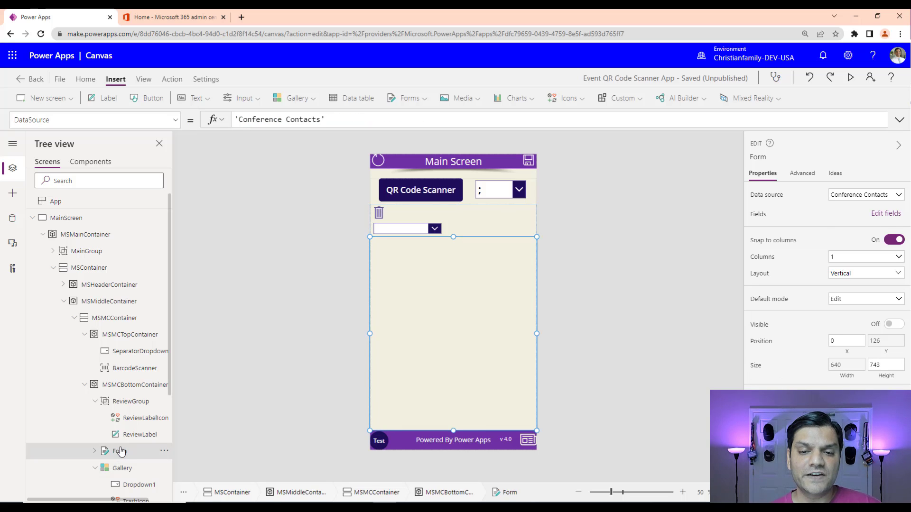
{"action": "left_click", "coordinate": [95, 468]}
{"action": "scroll", "coordinate": [107, 424], "scroll_direction": "down", "scroll_amount": 3}
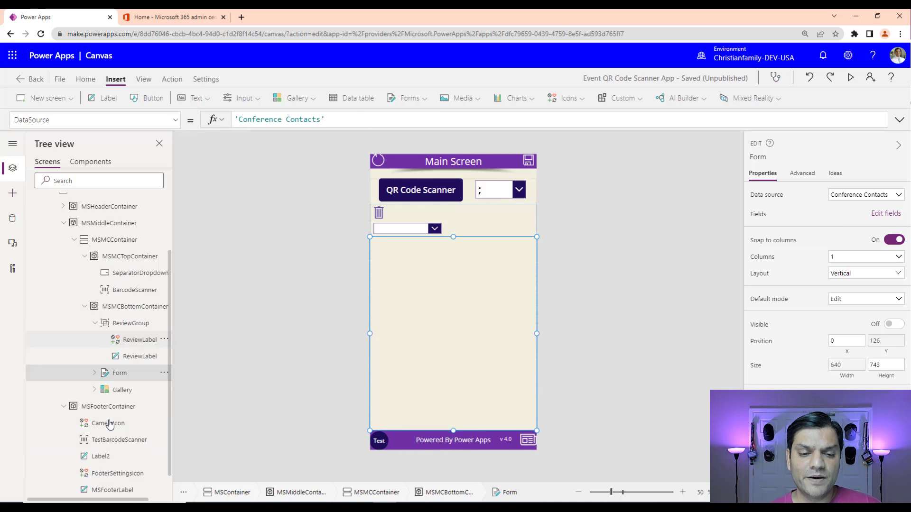
{"action": "left_click", "coordinate": [95, 339]}
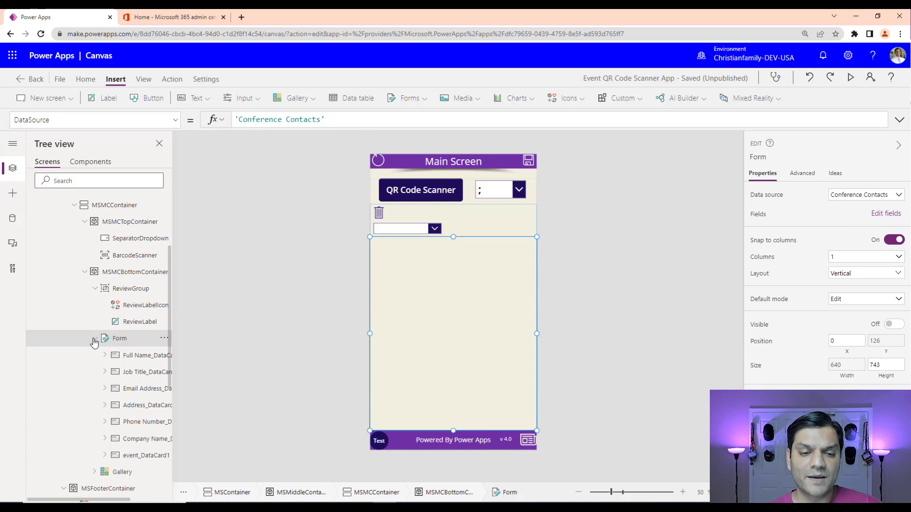
- Comment out the If condition in the Form's Visible formula and uncomment true so the Form shows
{"action": "left_click", "coordinate": [175, 119]}
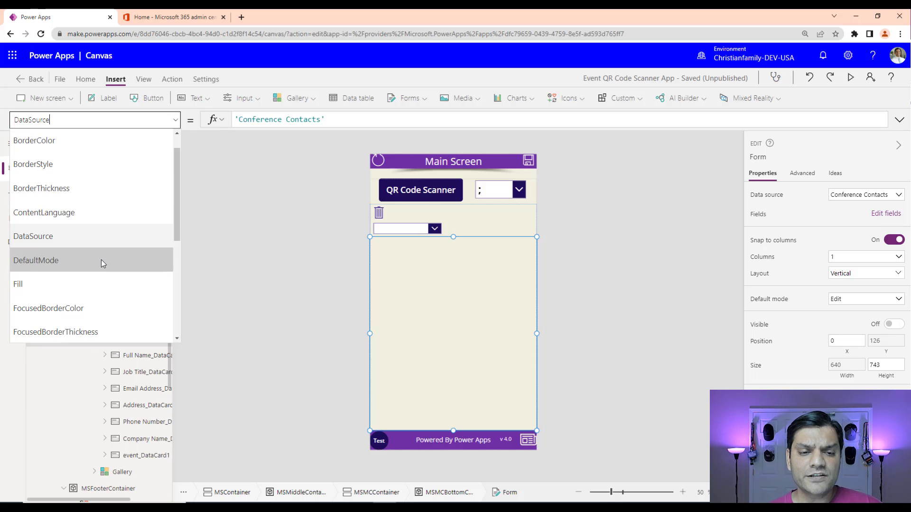
{"action": "scroll", "coordinate": [102, 261], "scroll_direction": "down", "scroll_amount": 5}
{"action": "left_click", "coordinate": [100, 260]}
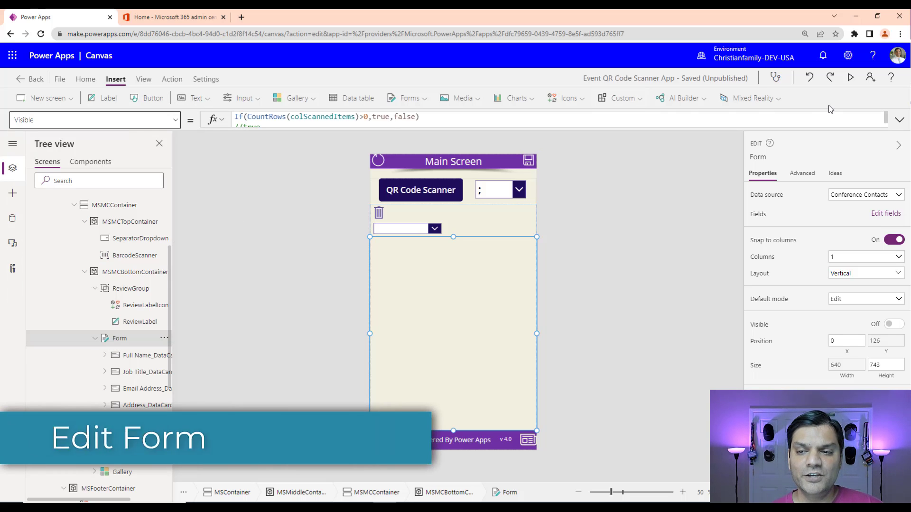
{"action": "left_click", "coordinate": [896, 120]}
{"action": "left_click", "coordinate": [458, 98]}
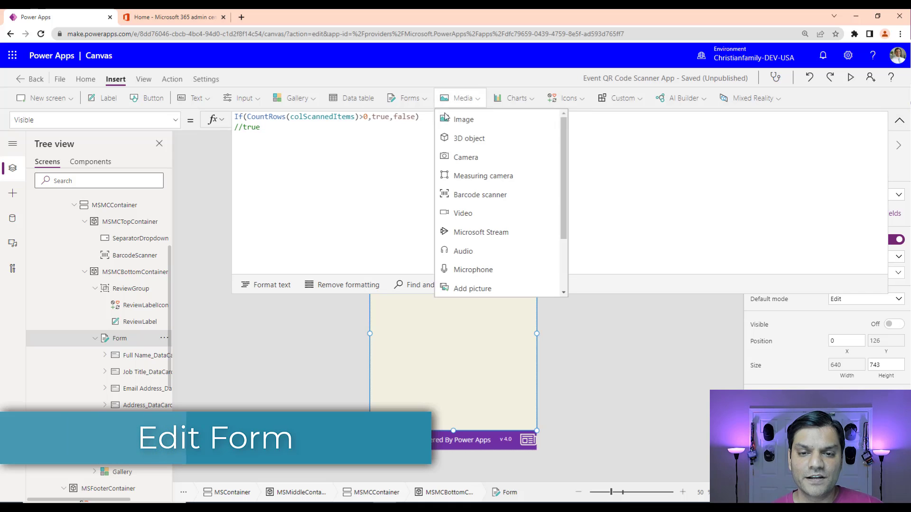
{"action": "left_click", "coordinate": [426, 122]}
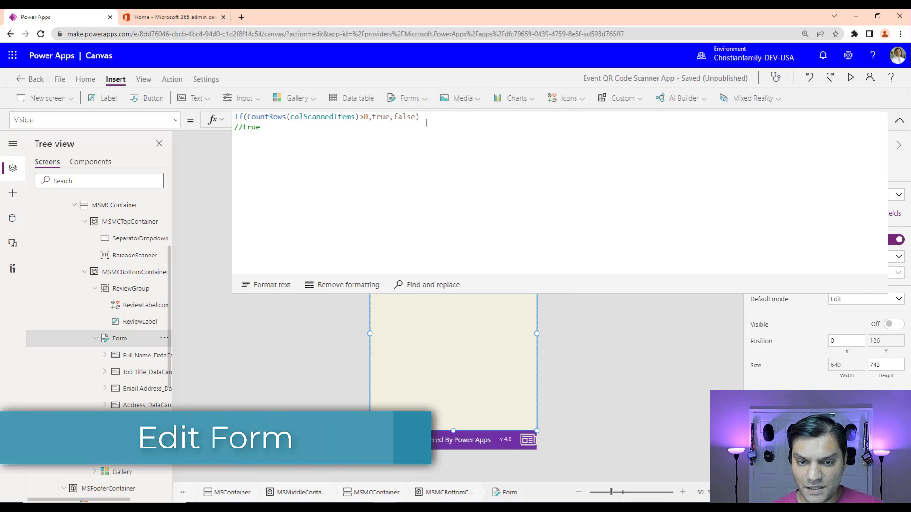
{"action": "key", "text": "Home"}
{"action": "type", "text": "//"}
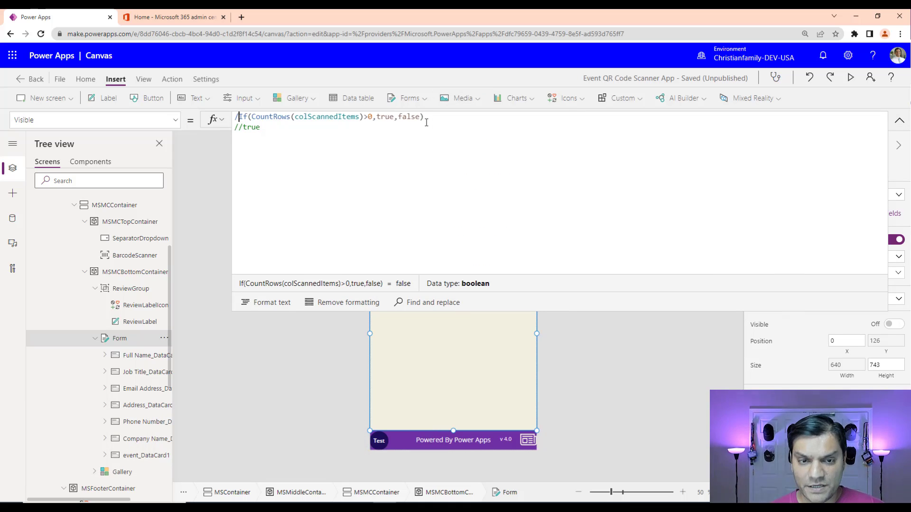
{"action": "key", "text": "Down"}
{"action": "key", "text": "BackSpace"}
{"action": "key", "text": "BackSpace"}
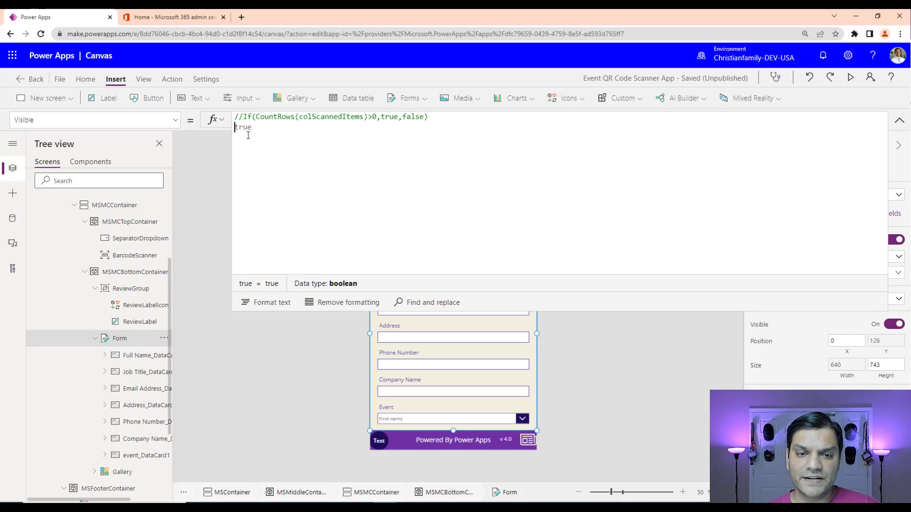
{"action": "left_click", "coordinate": [899, 120]}
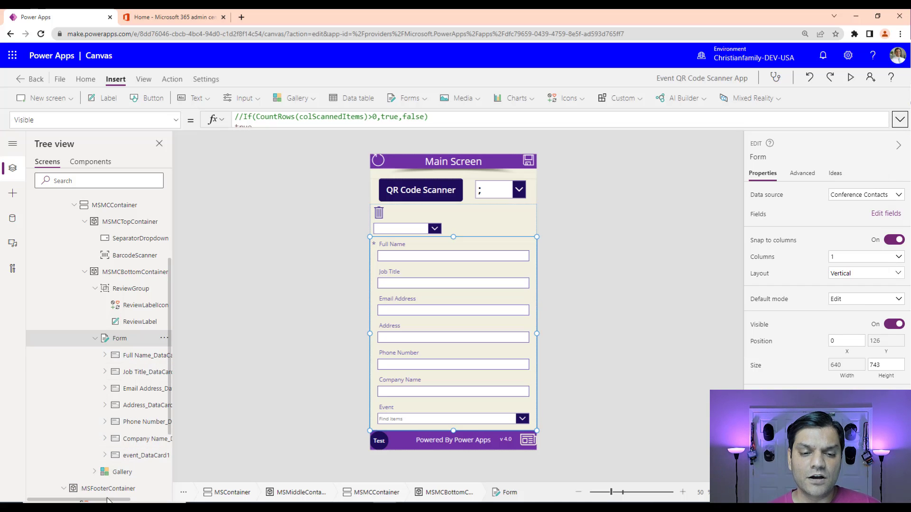
- Expand the Full Name data card and examine its text input's Default formula alongside the Gallery dropdown it filters on
{"action": "left_click_drag", "start_coordinate": [109, 501], "coordinate": [127, 500]}
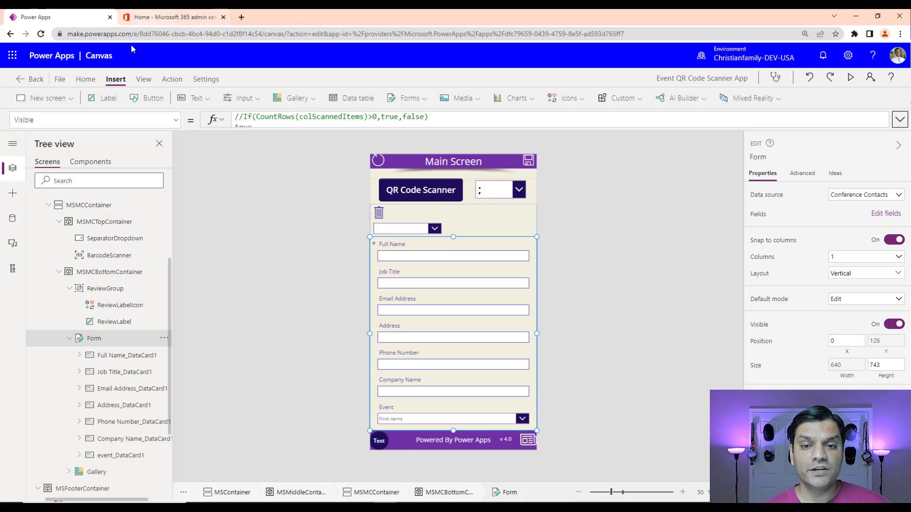
{"action": "left_click", "coordinate": [417, 97]}
{"action": "left_click", "coordinate": [639, 299]}
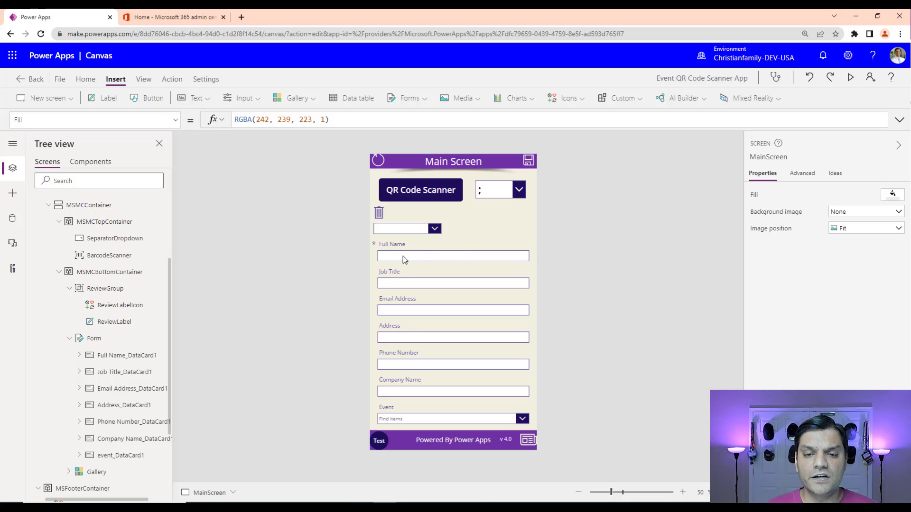
{"action": "left_click", "coordinate": [79, 356]}
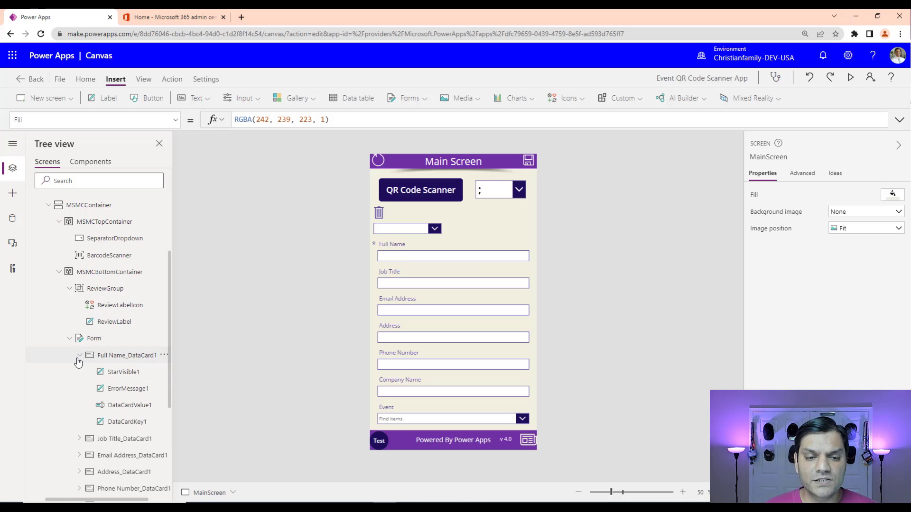
{"action": "left_click", "coordinate": [129, 411]}
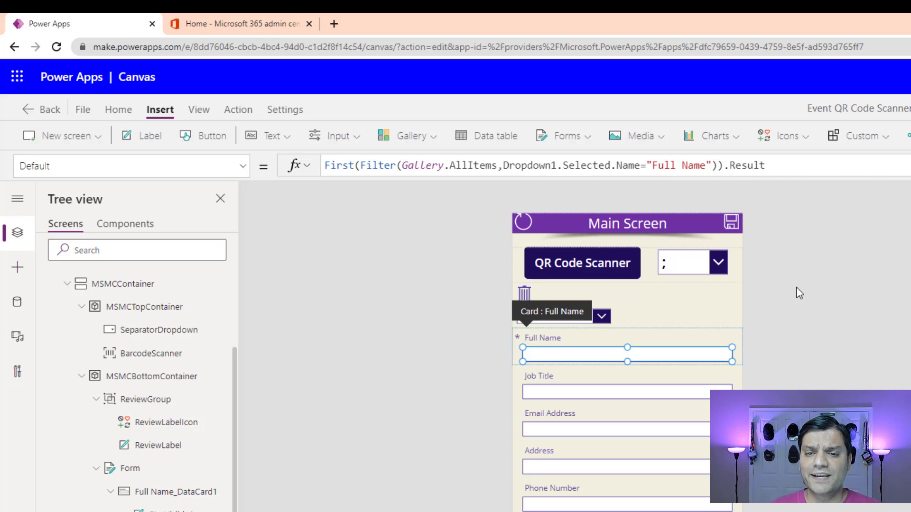
{"action": "left_click", "coordinate": [801, 308]}
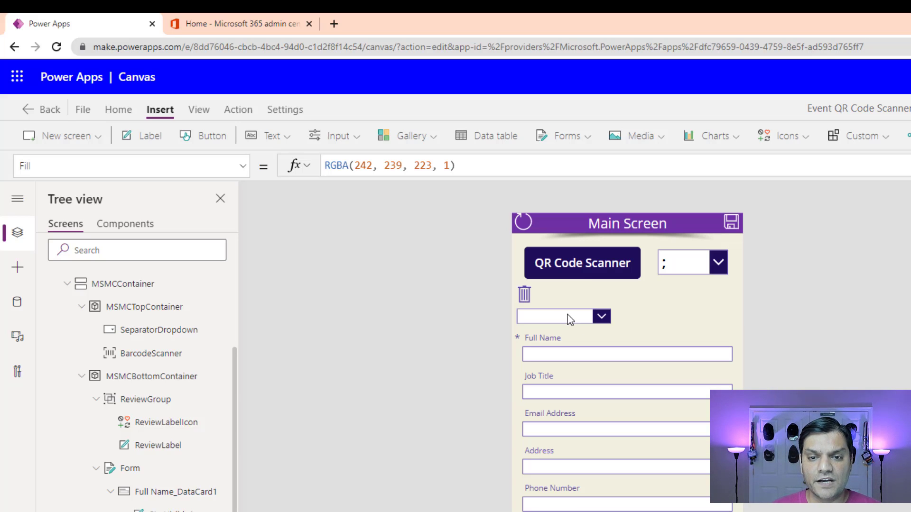
{"action": "left_click", "coordinate": [570, 320]}
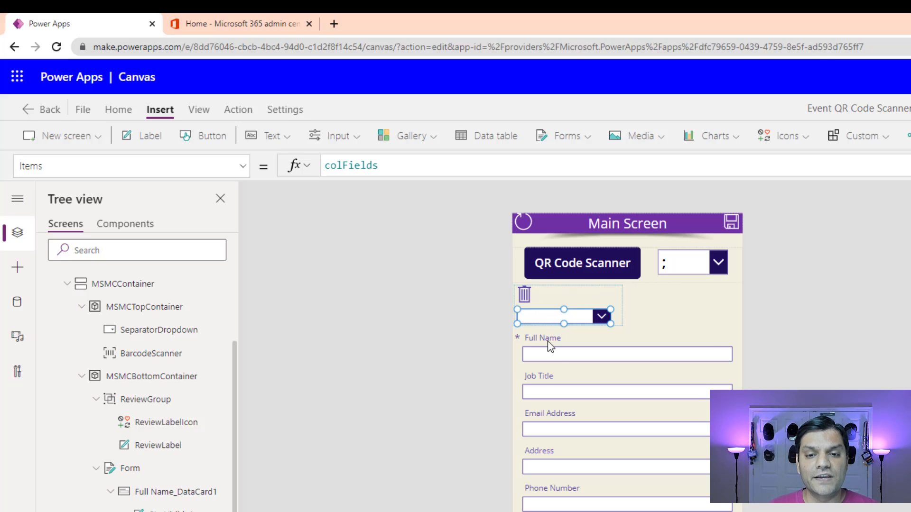
{"action": "left_click", "coordinate": [563, 354]}
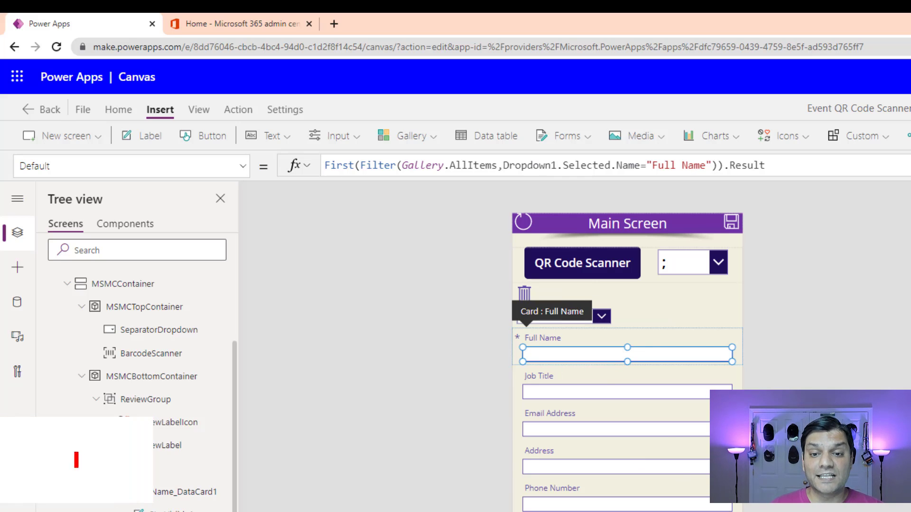
- Examine the Default formulas of the Job Title and Email Address text inputs in the Form
{"action": "left_click", "coordinate": [646, 395]}
{"action": "left_click", "coordinate": [646, 396]}
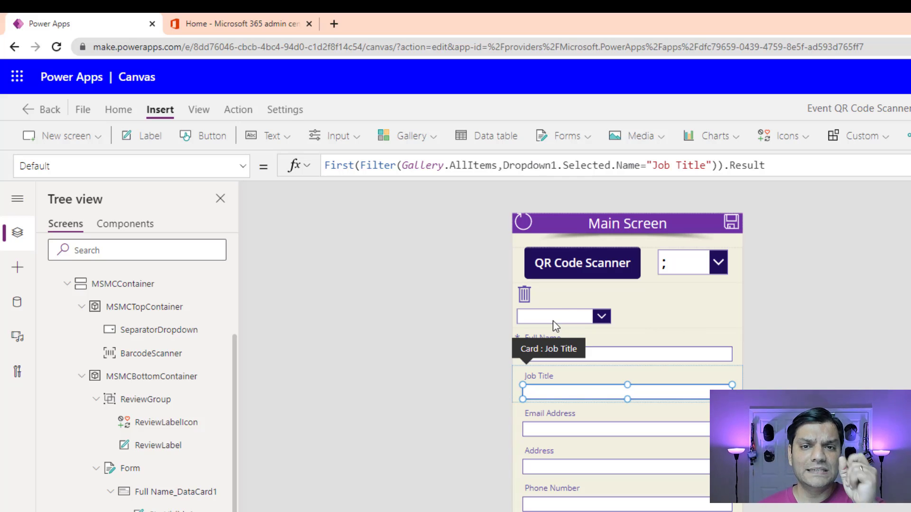
{"action": "left_click", "coordinate": [574, 436]}
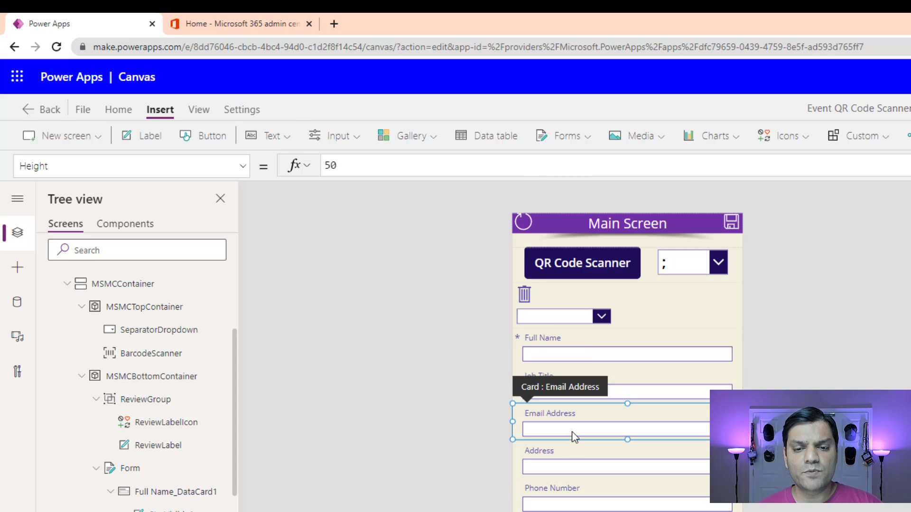
{"action": "left_click", "coordinate": [573, 434]}
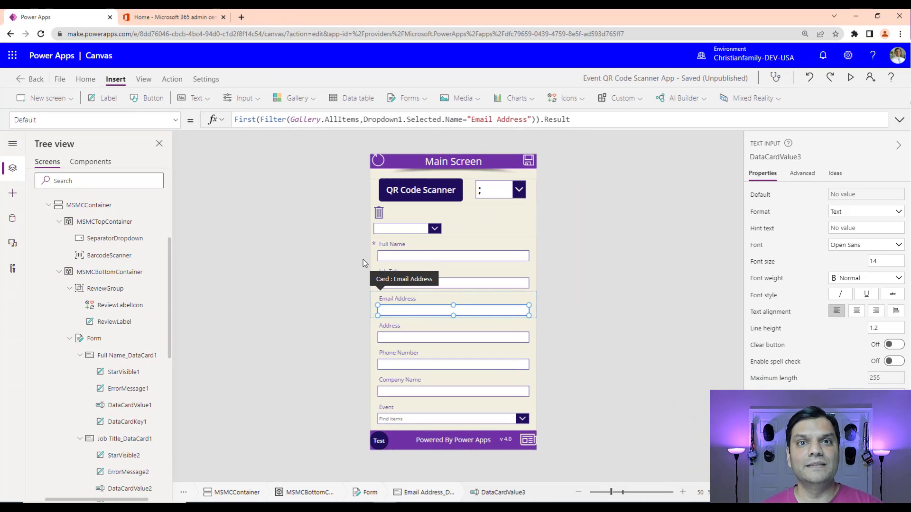
- Select the Address text input in the Form and examine its Default formula
{"action": "left_click", "coordinate": [398, 339]}
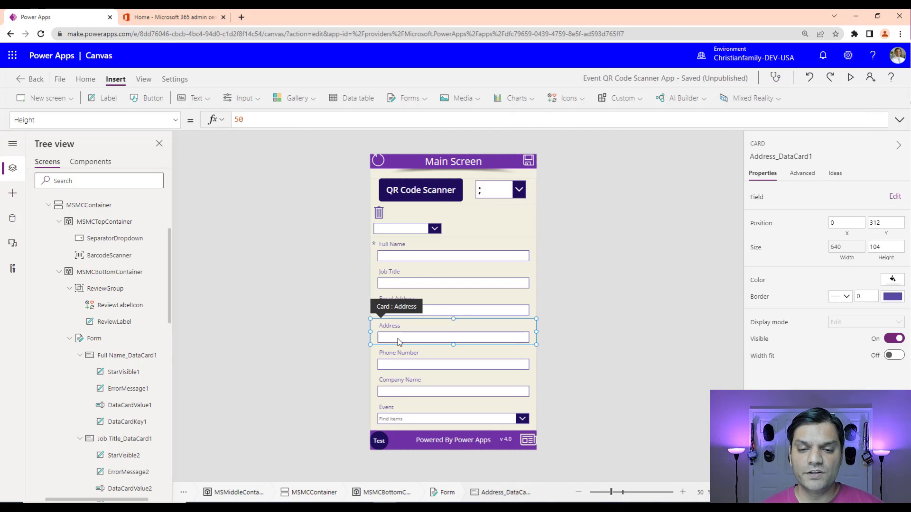
{"action": "left_click", "coordinate": [398, 338]}
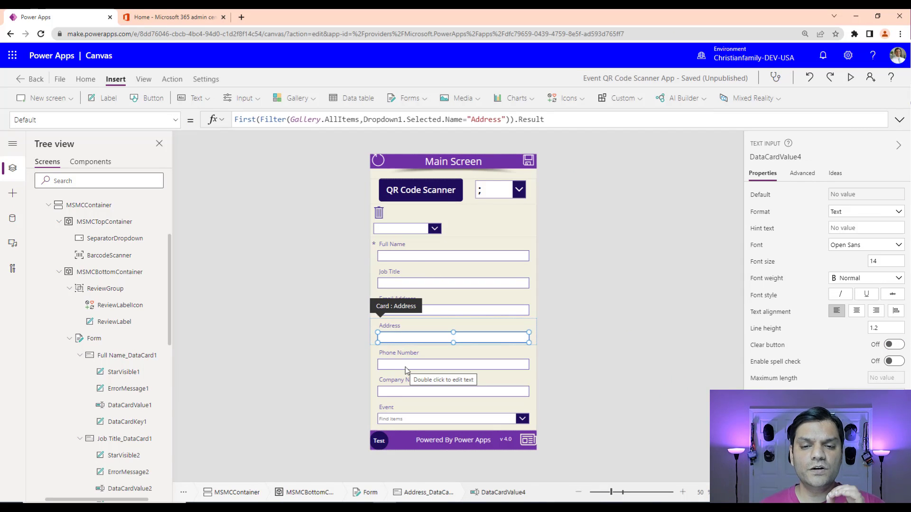
{"action": "left_click", "coordinate": [420, 121]}
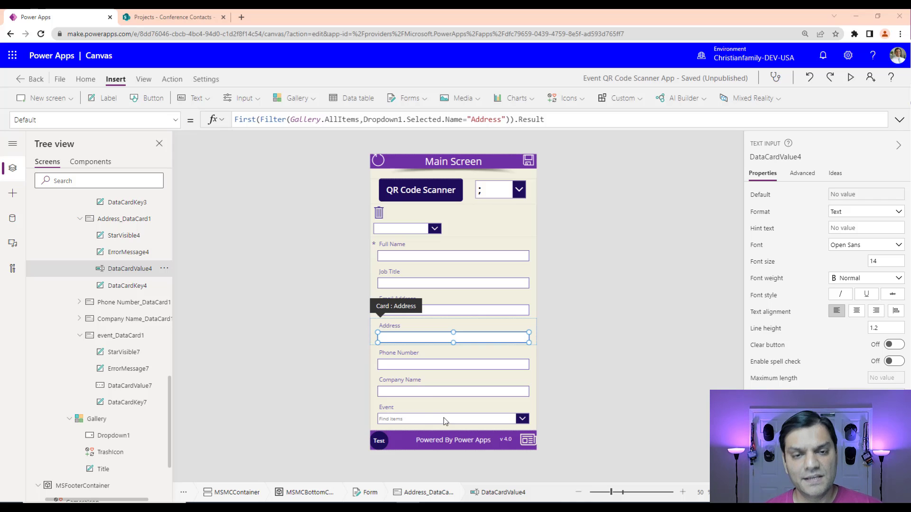
- Switch to the SharePoint Conference Contacts list and inspect the Event column's choices through the list settings
{"action": "left_click", "coordinate": [152, 20]}
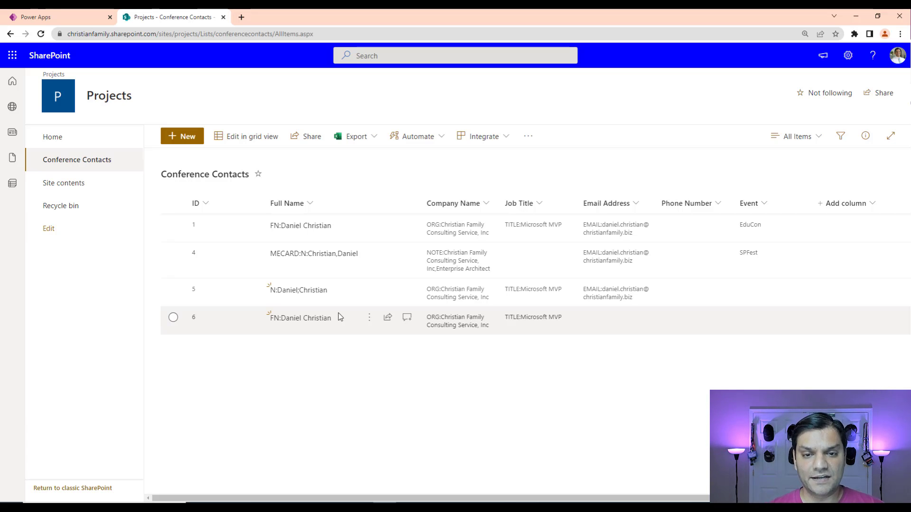
{"action": "left_click", "coordinate": [848, 56]}
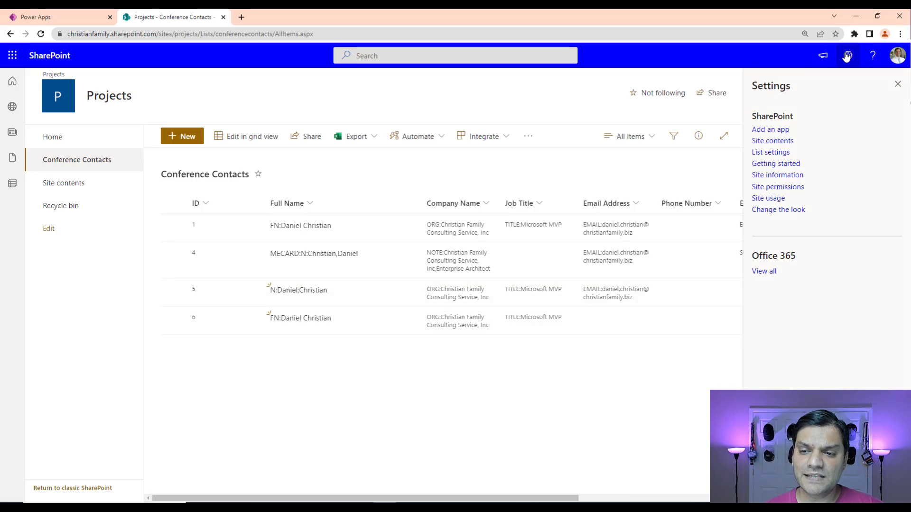
{"action": "left_click", "coordinate": [769, 153]}
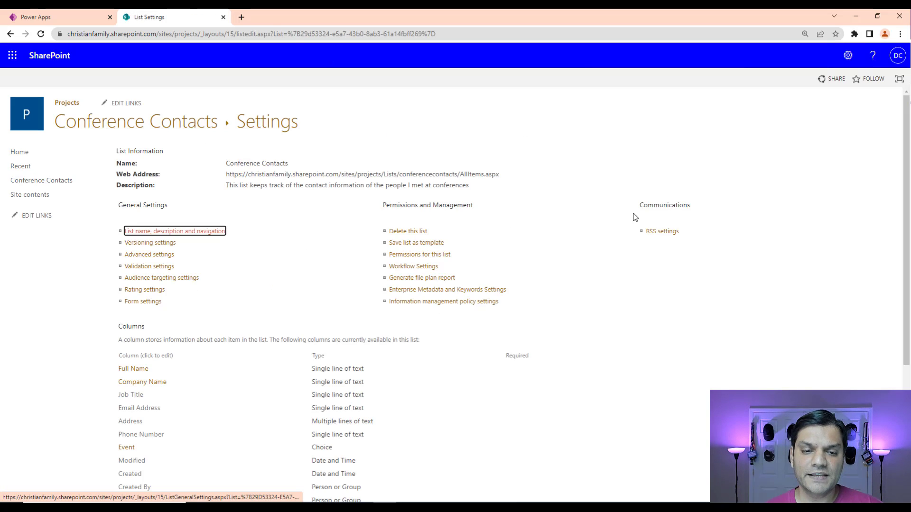
{"action": "scroll", "coordinate": [328, 357], "scroll_direction": "down", "scroll_amount": 4}
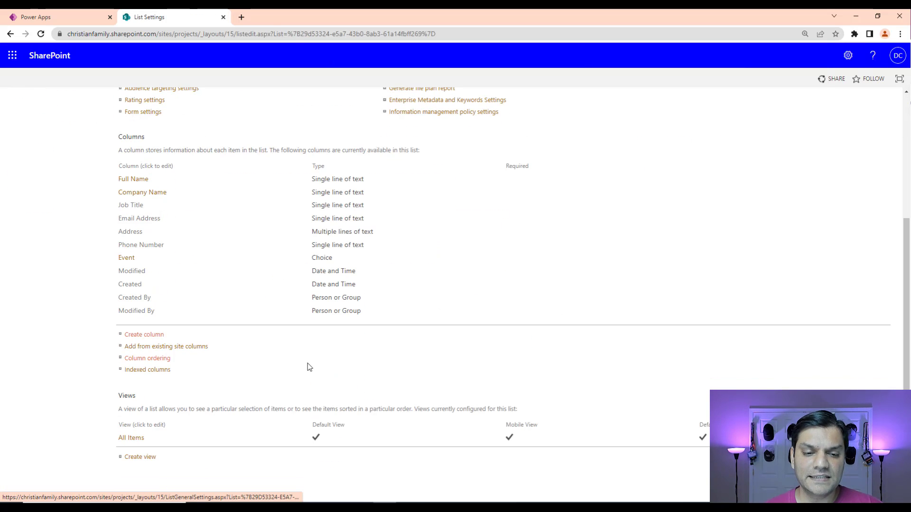
{"action": "left_click", "coordinate": [128, 258]}
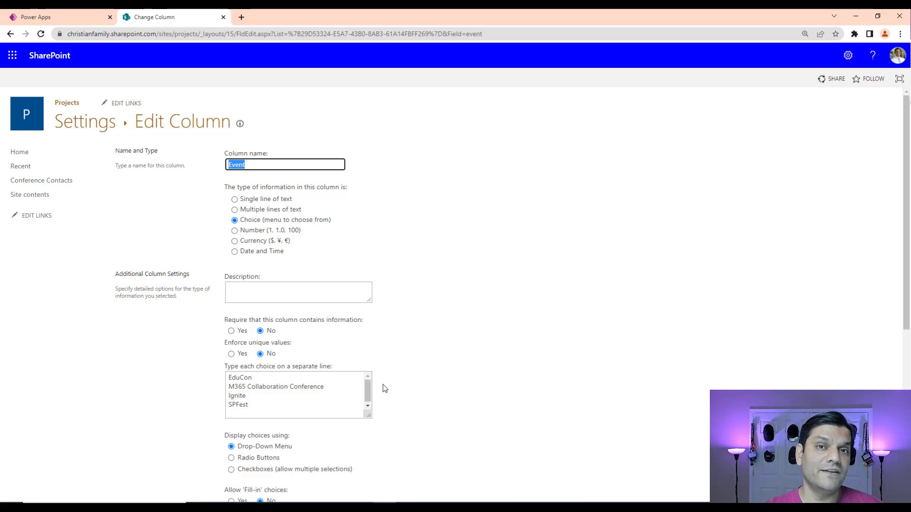
- Switch back to Power Apps and check the choices offered by the Form's Event dropdown
{"action": "left_click", "coordinate": [57, 23]}
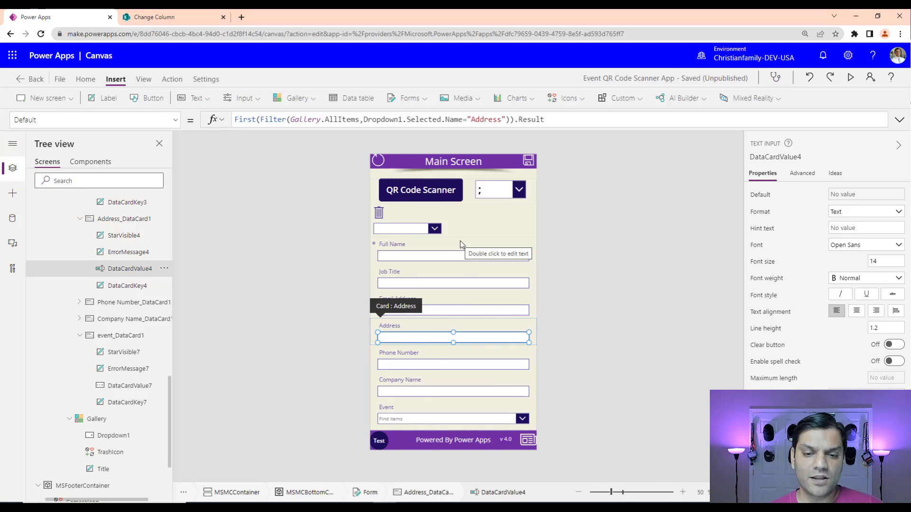
{"action": "key", "text": "alt"}
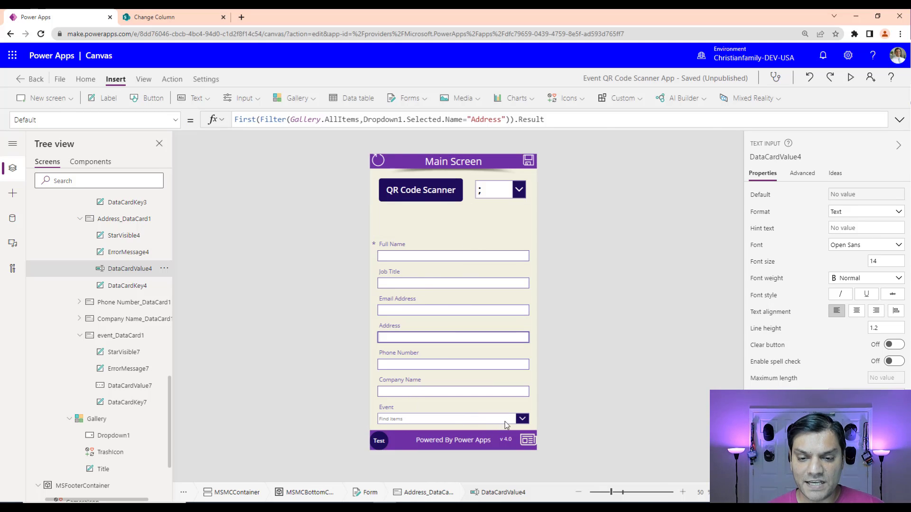
{"action": "left_click", "coordinate": [522, 419], "text": "alt"}
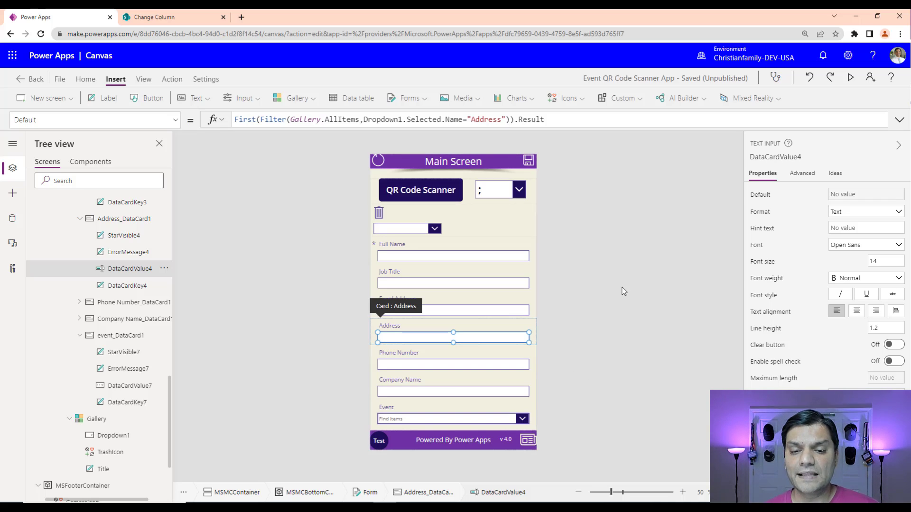
- Examine the header save icon's OnSelect formula, trigger its confirmation popup, review the Yes button's OnSelect formula and dismiss the popup with No
{"action": "left_click", "coordinate": [534, 162]}
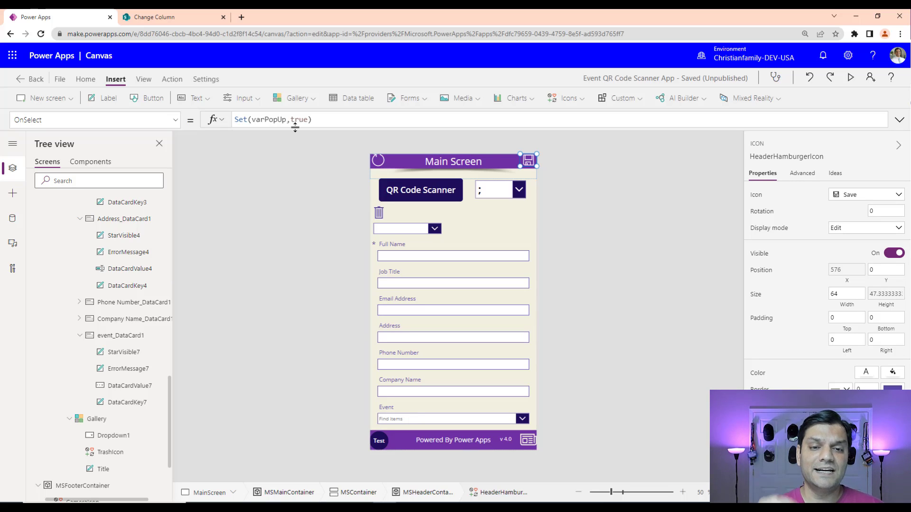
{"action": "key", "text": "alt"}
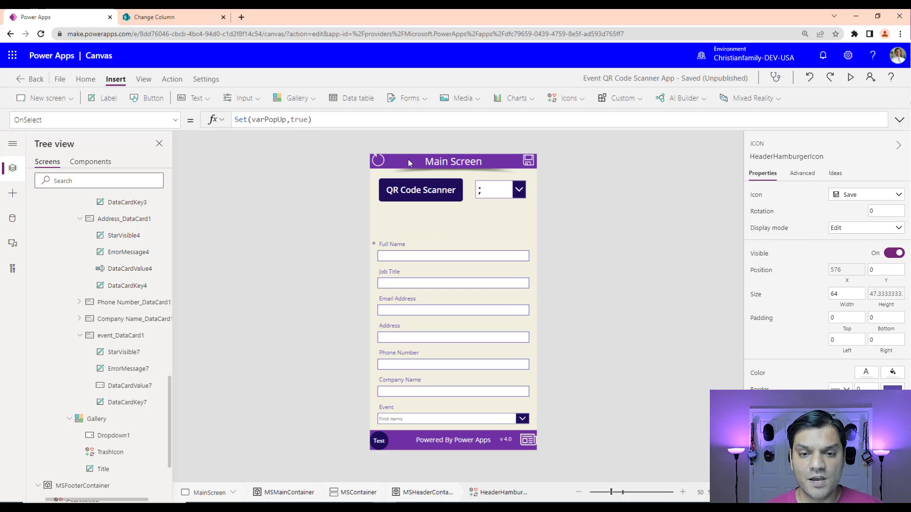
{"action": "left_click", "coordinate": [527, 163], "text": "alt"}
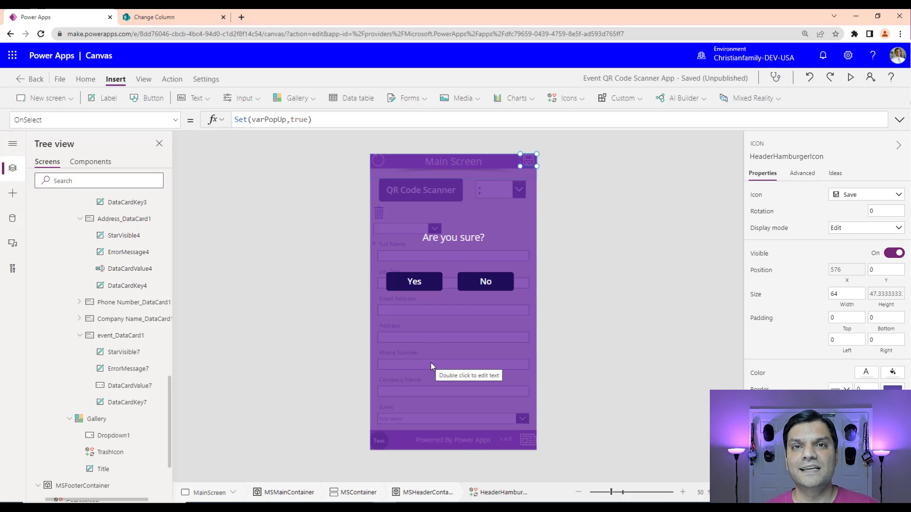
{"action": "left_click", "coordinate": [411, 288]}
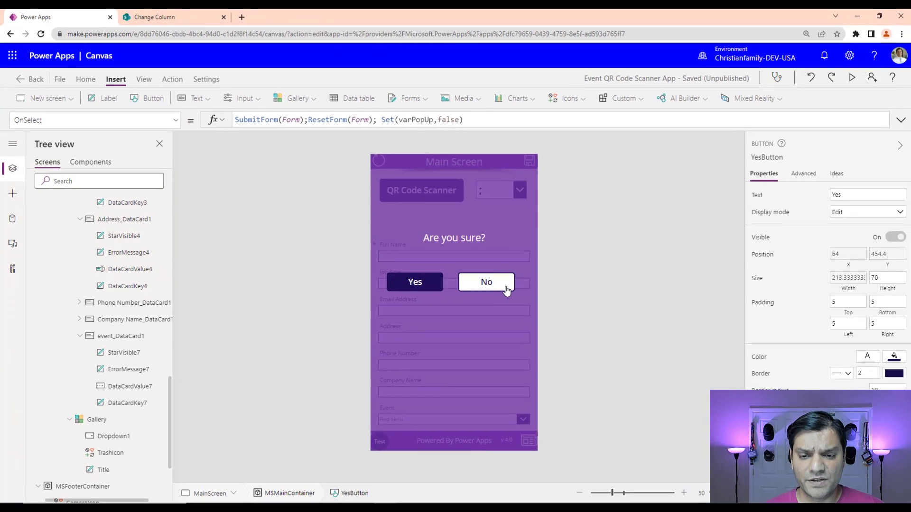
{"action": "left_click", "coordinate": [505, 285], "text": "alt"}
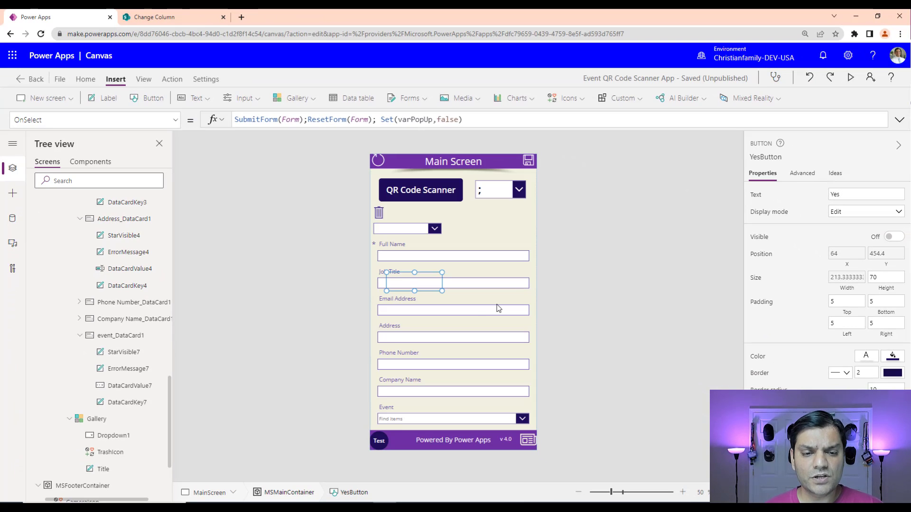
- Select the Full Name data card on the Main Screen and review its text input's Default formula
{"action": "scroll", "coordinate": [123, 384], "scroll_direction": "up", "scroll_amount": 10}
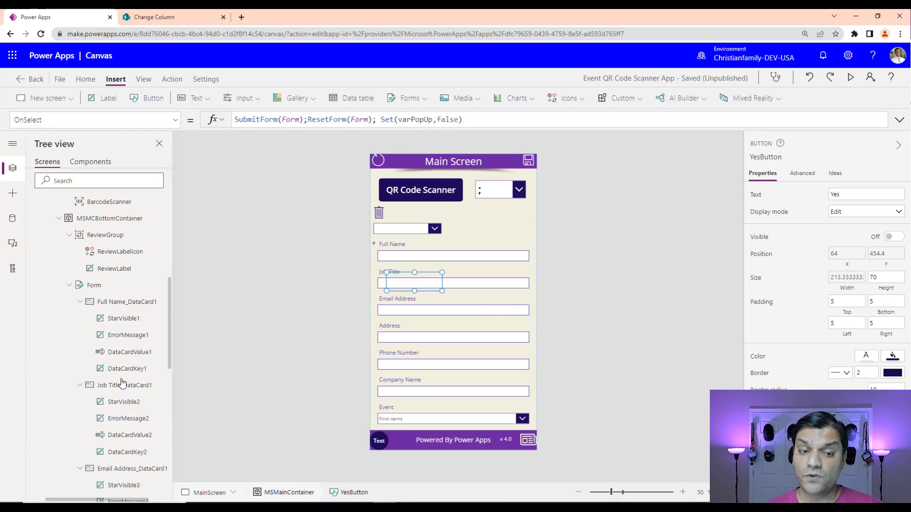
{"action": "scroll", "coordinate": [122, 384], "scroll_direction": "up", "scroll_amount": 3}
{"action": "left_click", "coordinate": [116, 441]}
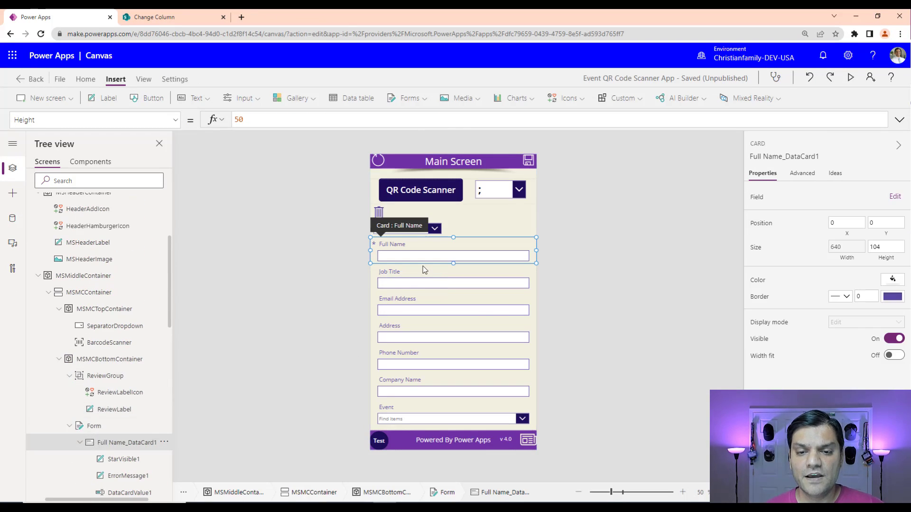
{"action": "left_click", "coordinate": [425, 257]}
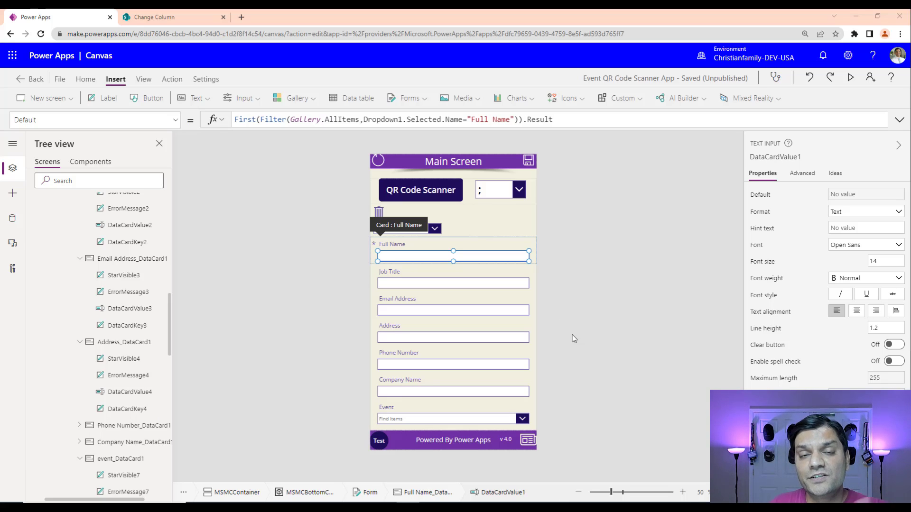
- Examine the OnSelect formula of the footer's newspaper icon and open the BusinessCardScreen it navigates to
{"action": "left_click", "coordinate": [528, 441]}
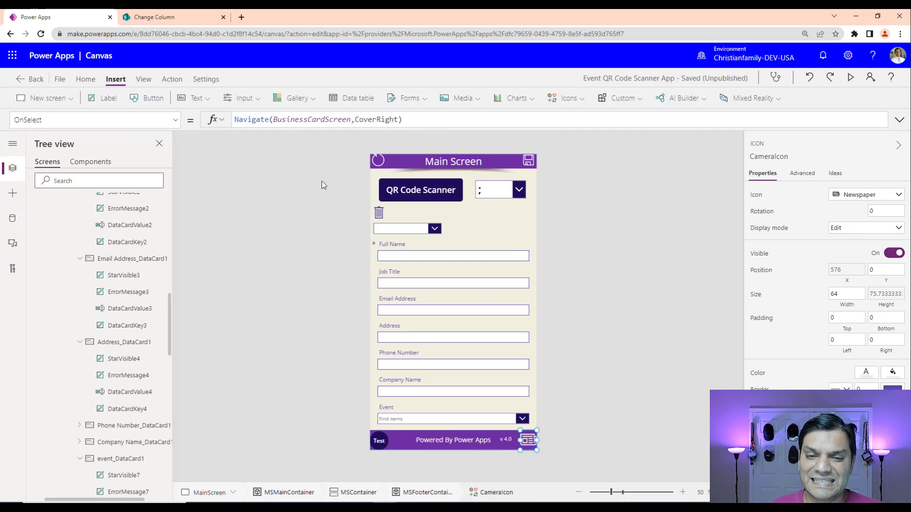
{"action": "scroll", "coordinate": [79, 453], "scroll_direction": "down", "scroll_amount": 5}
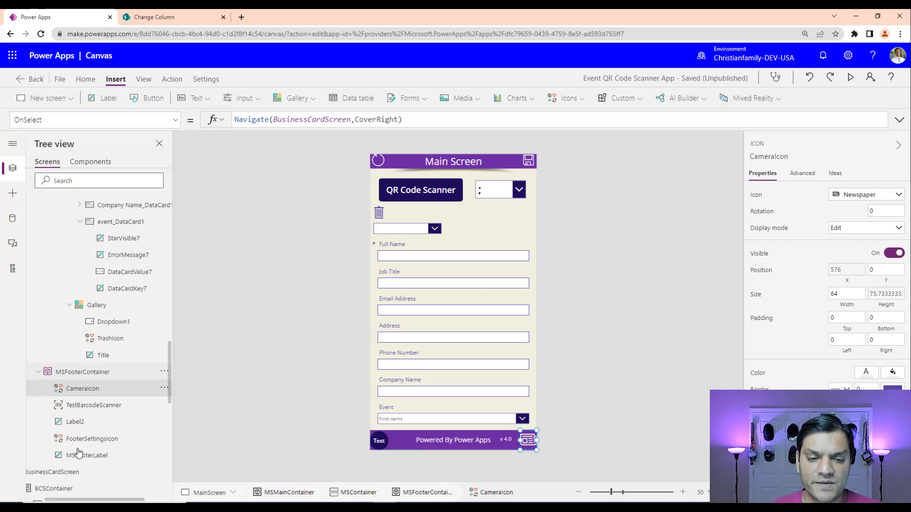
{"action": "scroll", "coordinate": [80, 441], "scroll_direction": "down", "scroll_amount": 5}
{"action": "scroll", "coordinate": [81, 365], "scroll_direction": "down", "scroll_amount": 5}
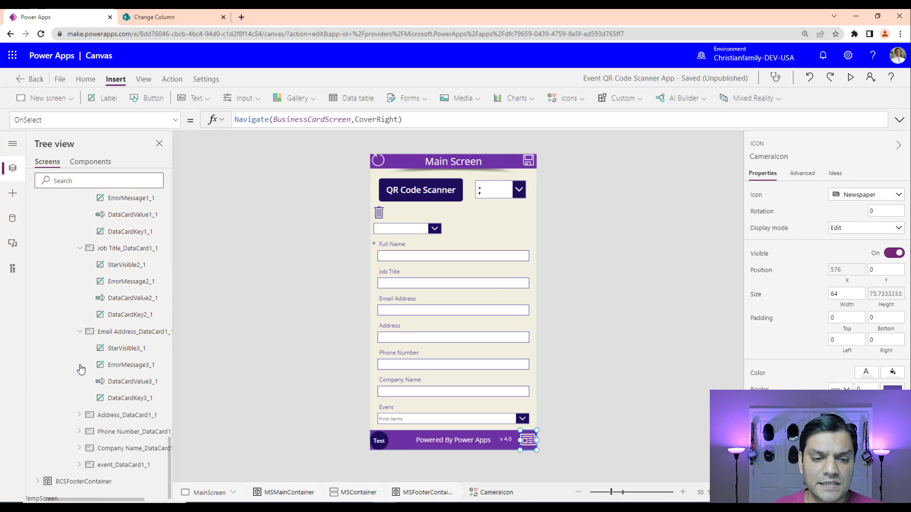
{"action": "scroll", "coordinate": [79, 394], "scroll_direction": "up", "scroll_amount": 5}
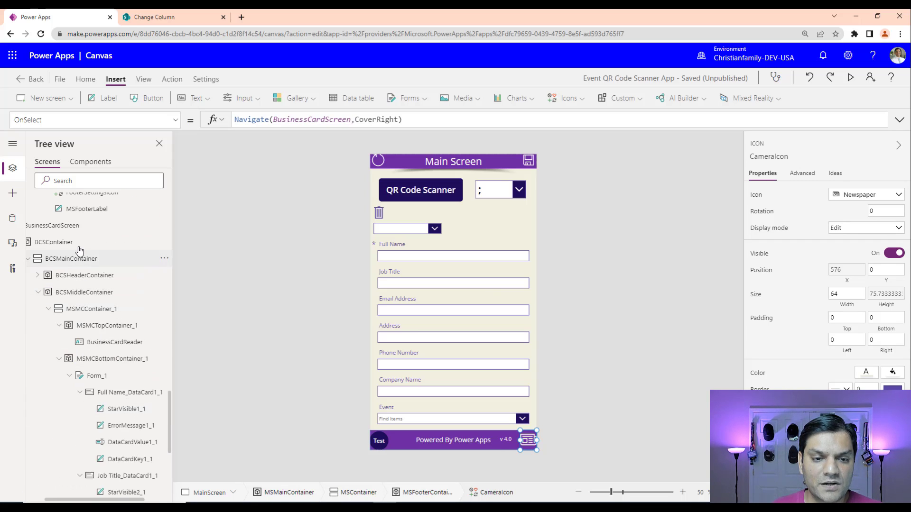
{"action": "left_click", "coordinate": [77, 231]}
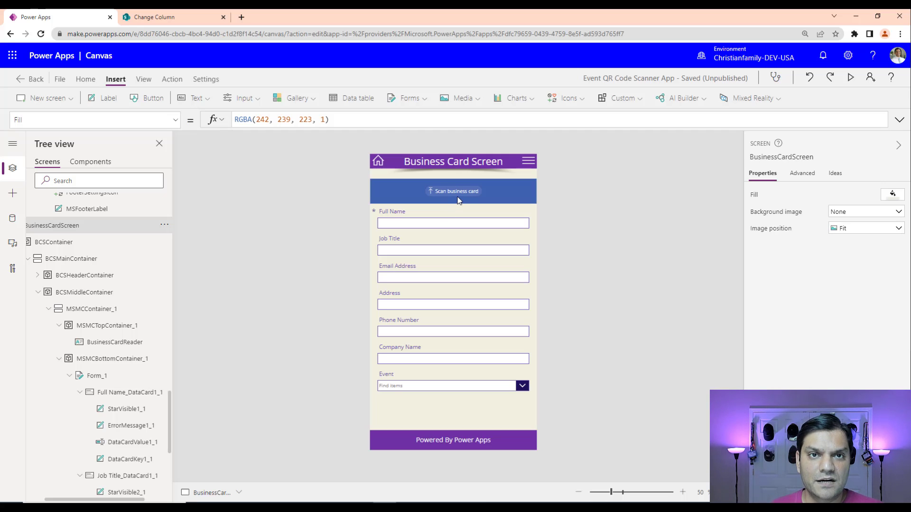
- View the AI Builder components available to insert, then close the list without adding any
{"action": "left_click", "coordinate": [687, 105]}
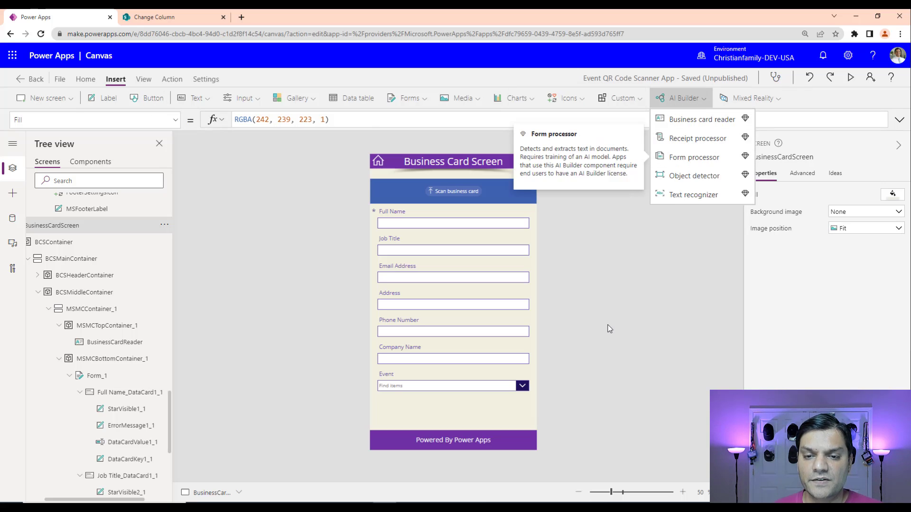
{"action": "left_click", "coordinate": [436, 425]}
{"action": "left_click", "coordinate": [435, 407]}
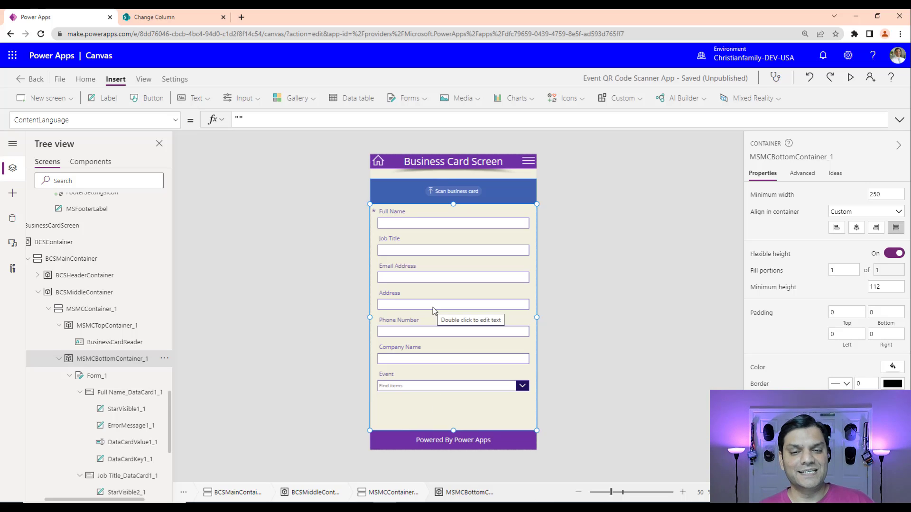
- Select the Full Name text input on the Business Card Screen and examine its Default formula and advanced properties
{"action": "left_click", "coordinate": [436, 222]}
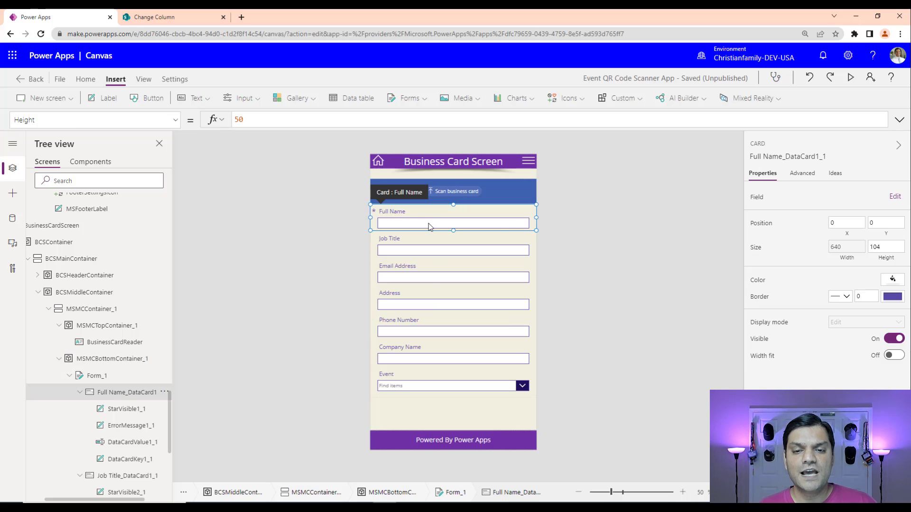
{"action": "left_click", "coordinate": [430, 226]}
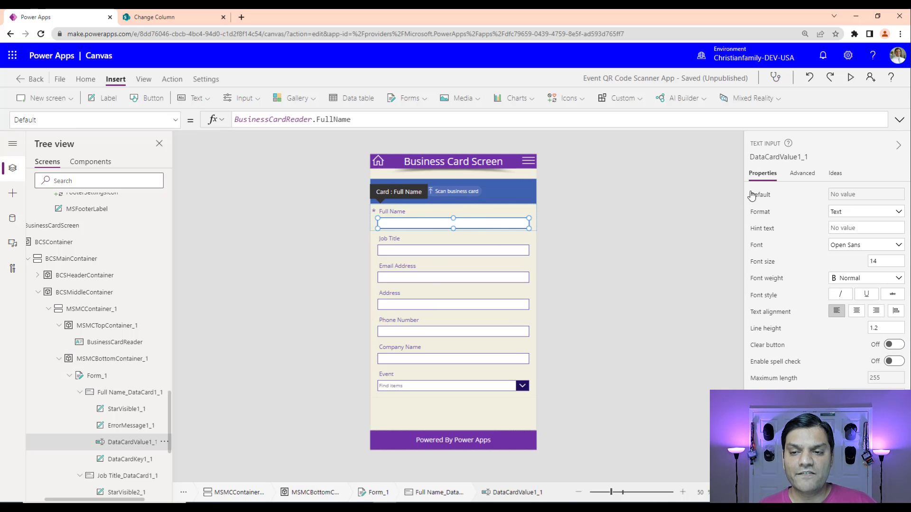
{"action": "left_click", "coordinate": [803, 173]}
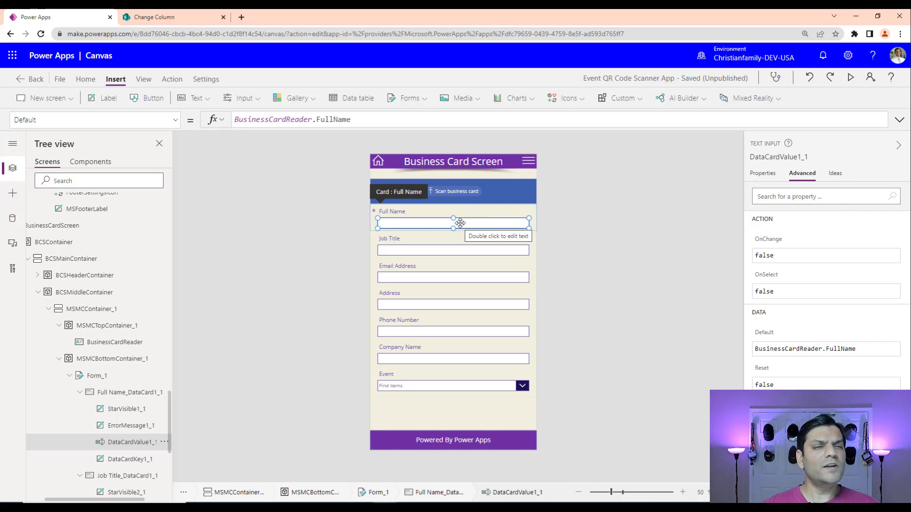
- Remove FullName from the input's BusinessCardReader formula, browse the reader's suggested properties, and restore the formula to BusinessCardReader.FullName
{"action": "left_click", "coordinate": [380, 120]}
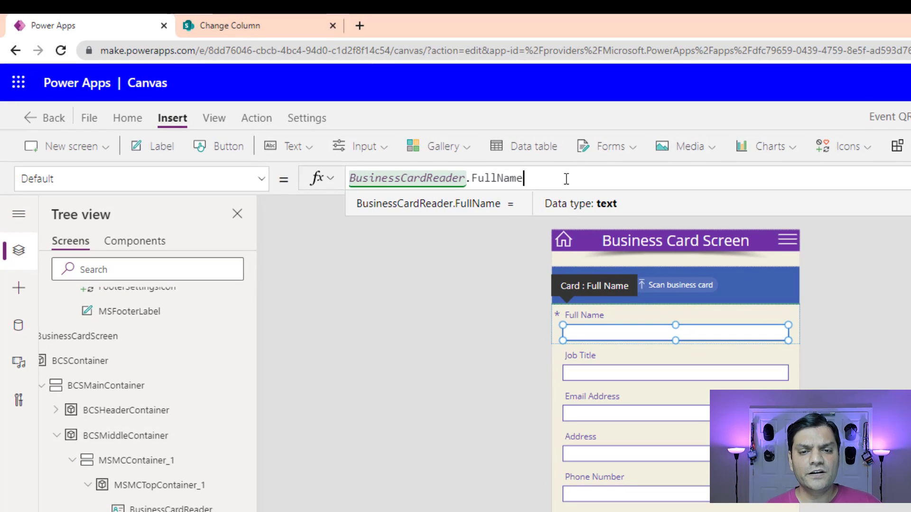
{"action": "key", "text": "BackSpace"}
{"action": "key", "text": "BackSpace"}
{"action": "key", "text": "BackSpace"}
{"action": "key", "text": "BackSpace"}
{"action": "key", "text": "BackSpace"}
{"action": "key", "text": "BackSpace"}
{"action": "key", "text": "BackSpace"}
{"action": "key", "text": "BackSpace"}
{"action": "key", "text": "BackSpace"}
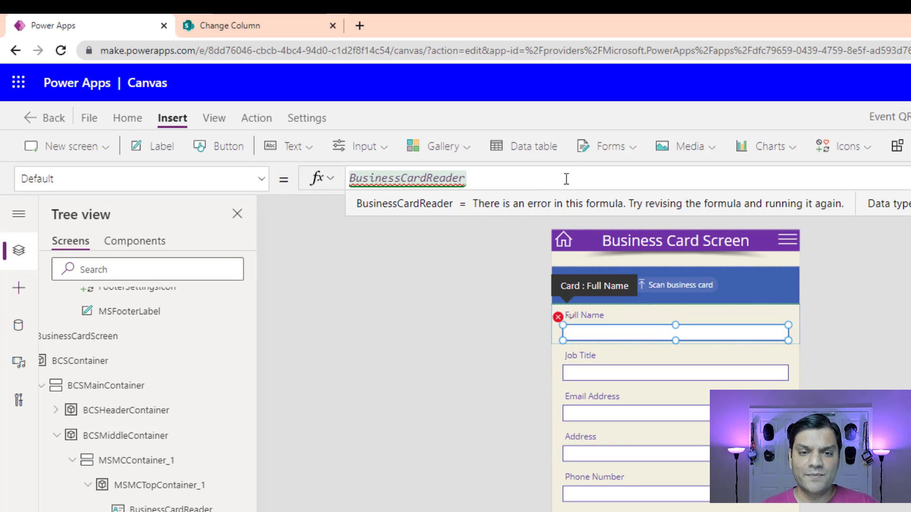
{"action": "type", "text": "."}
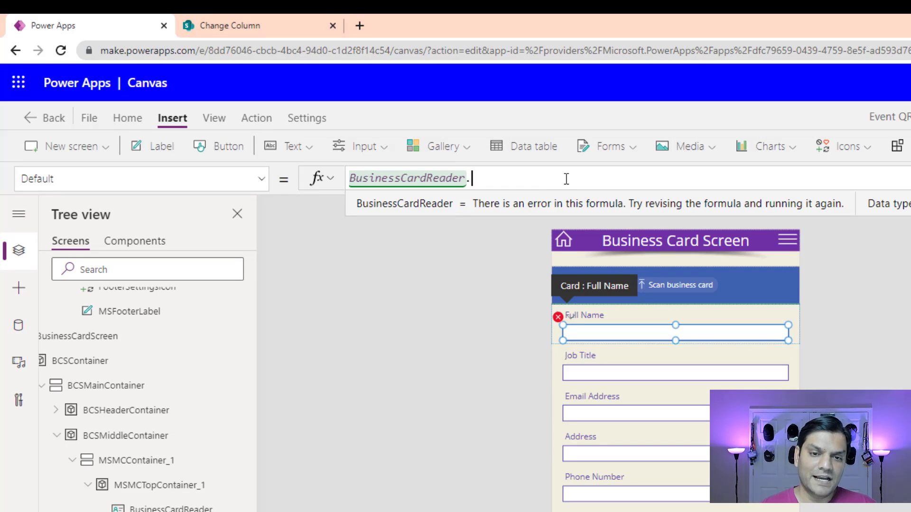
{"action": "scroll", "coordinate": [539, 224], "scroll_direction": "down", "scroll_amount": 2}
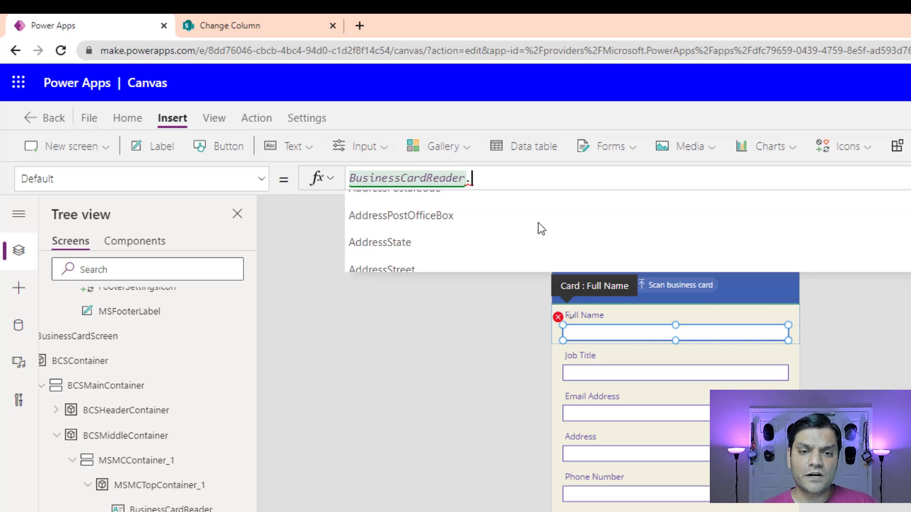
{"action": "scroll", "coordinate": [538, 223], "scroll_direction": "up", "scroll_amount": 2}
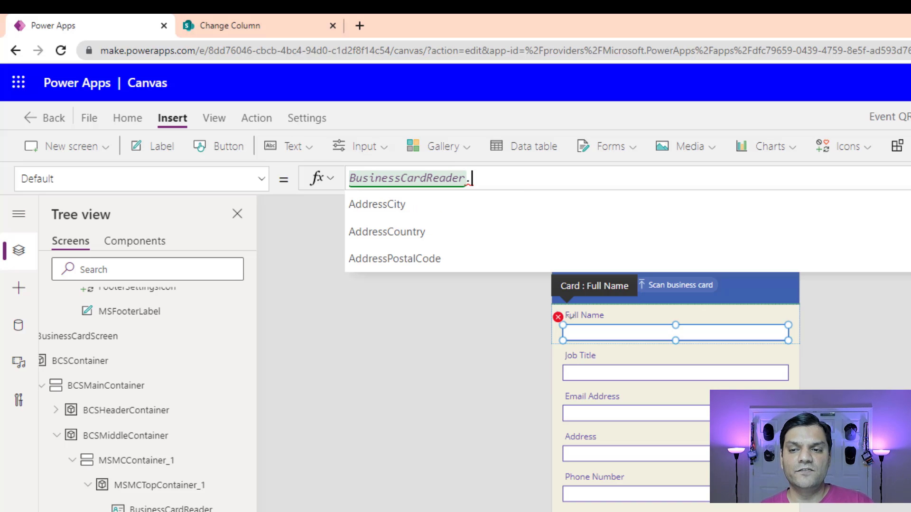
{"action": "type", "text": "FullName"}
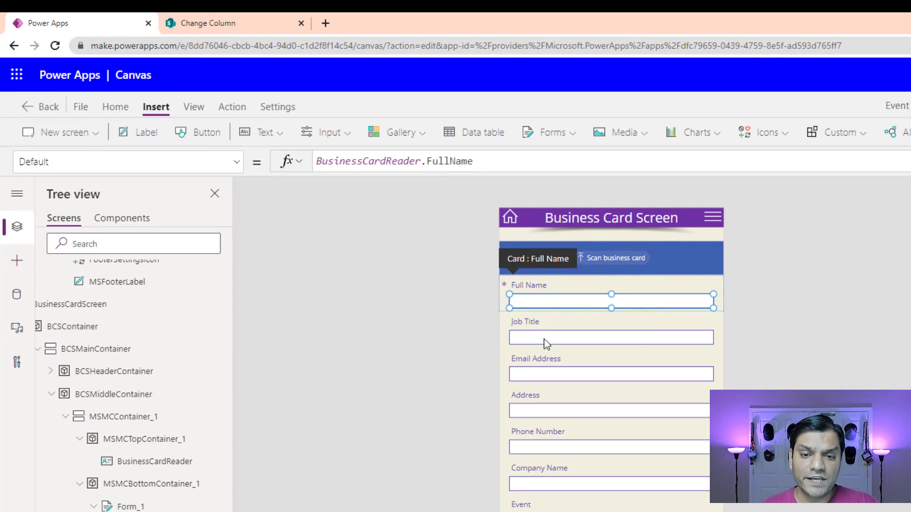
- Examine the Default formulas of the Job Title, Address, Phone Number and Company Name inputs on the Business Card Screen
{"action": "left_click", "coordinate": [545, 343]}
{"action": "left_click", "coordinate": [546, 342]}
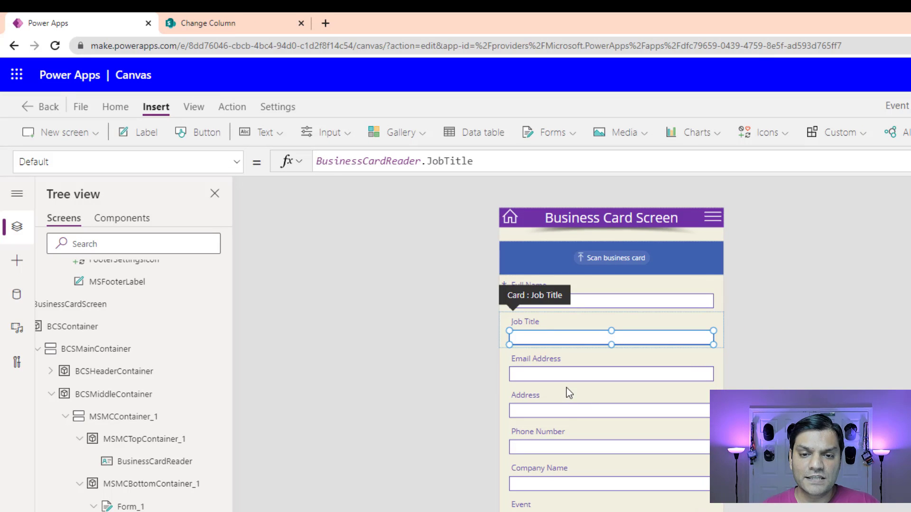
{"action": "left_click", "coordinate": [560, 408]}
{"action": "left_click", "coordinate": [557, 409]}
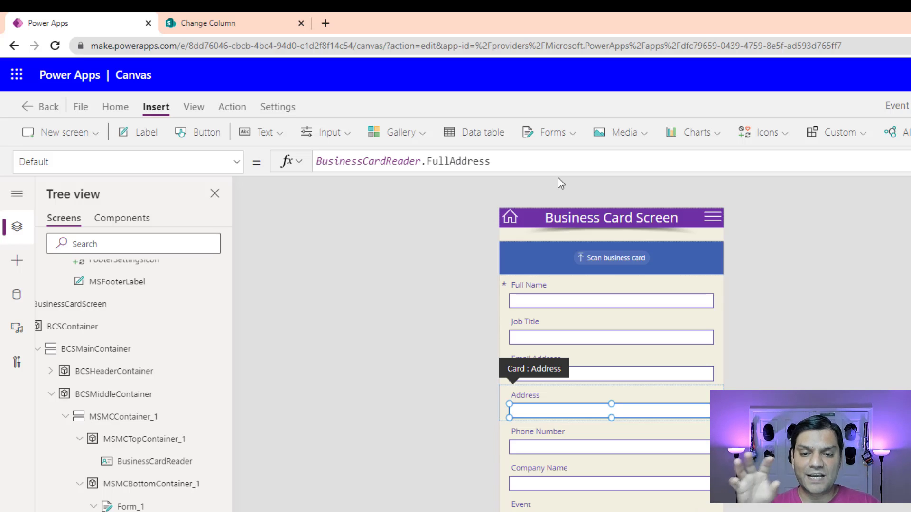
{"action": "left_click", "coordinate": [569, 451]}
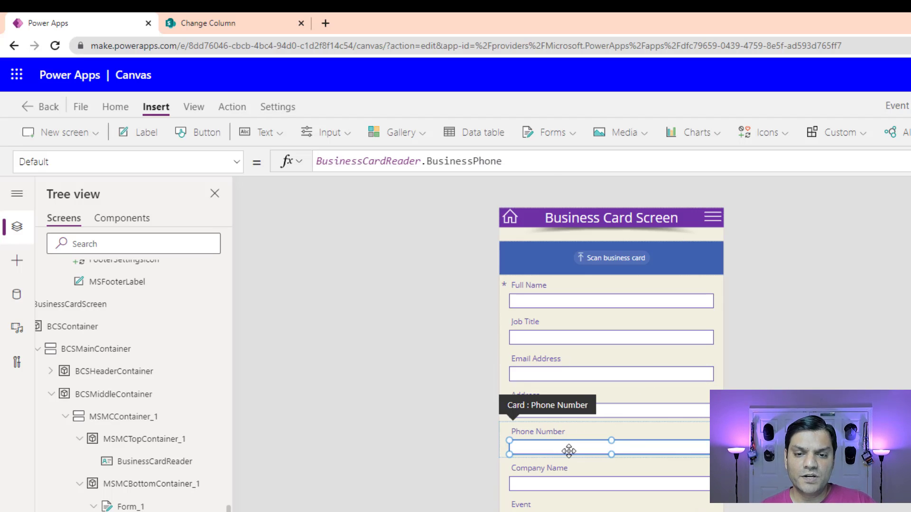
{"action": "left_click", "coordinate": [571, 483]}
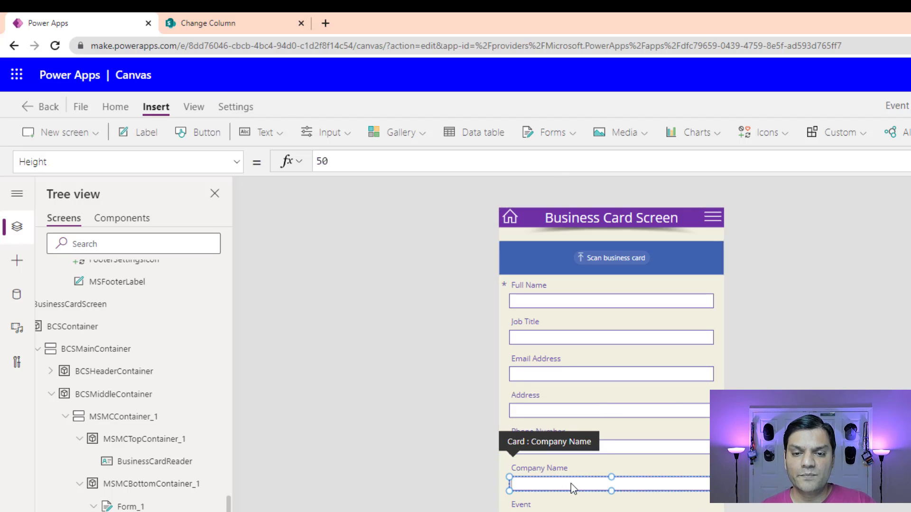